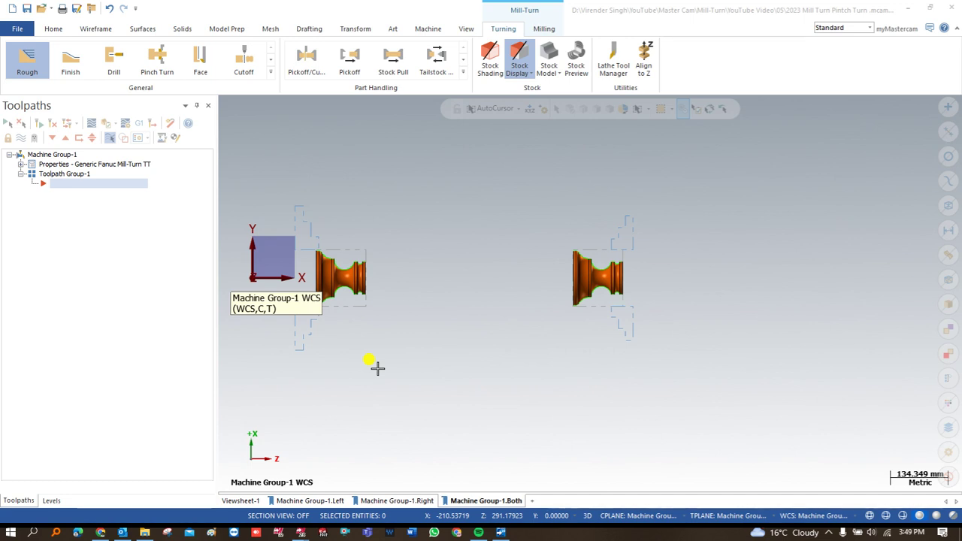
scroll(320, 241, up, 2)
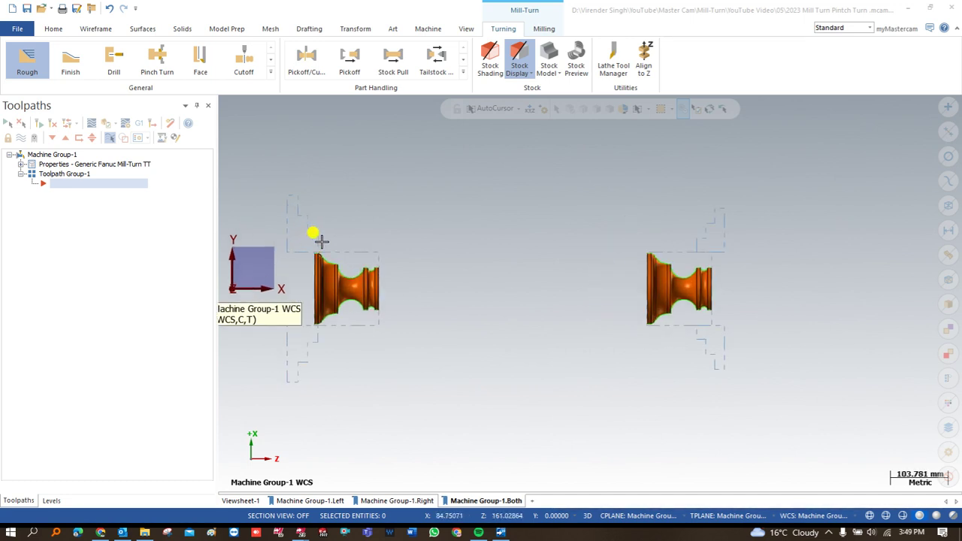
click(271, 73)
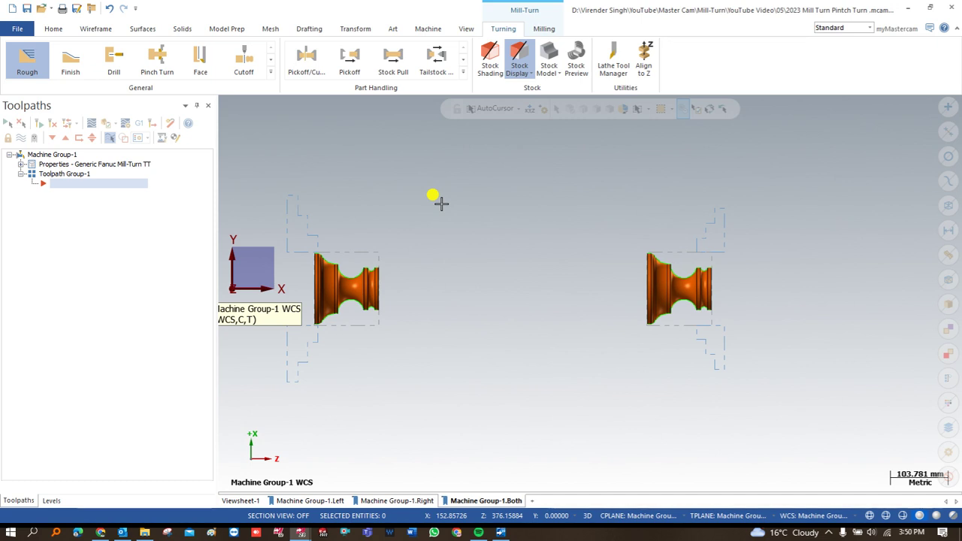
scroll(279, 263, up, 2)
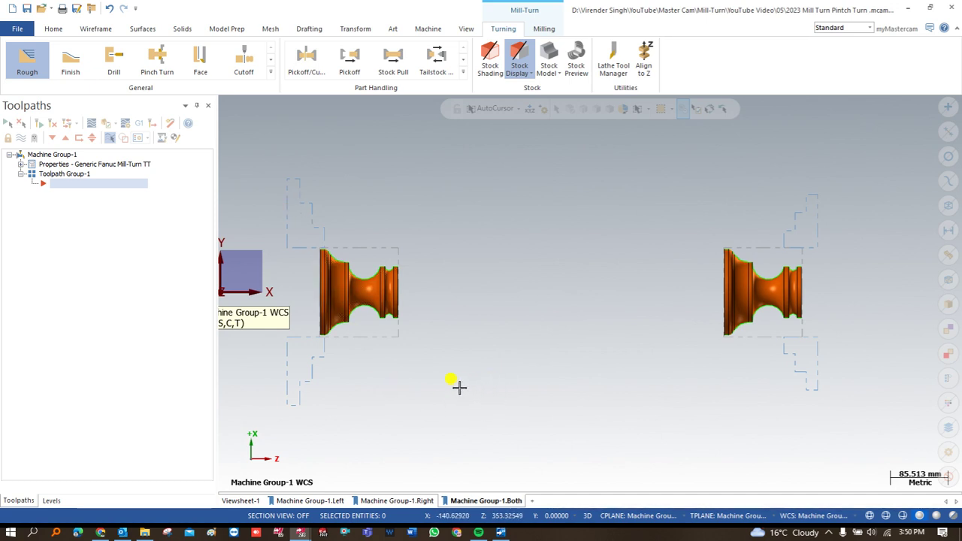
drag(619, 209, 691, 384)
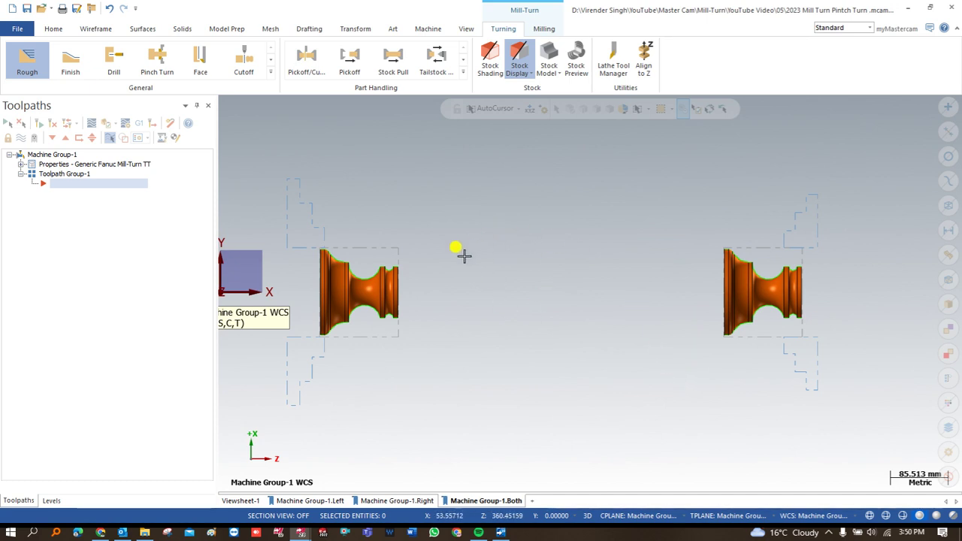
drag(473, 212, 428, 370)
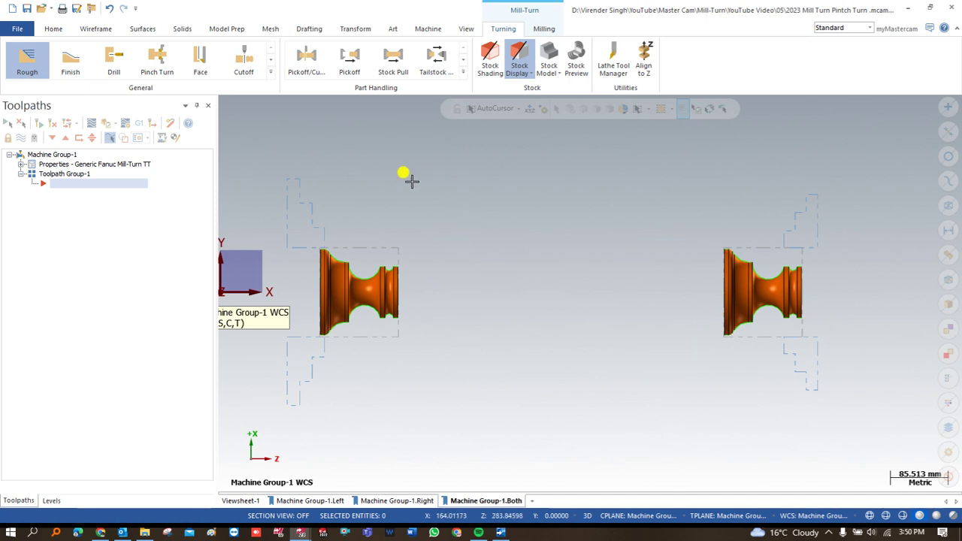
drag(438, 204, 410, 374)
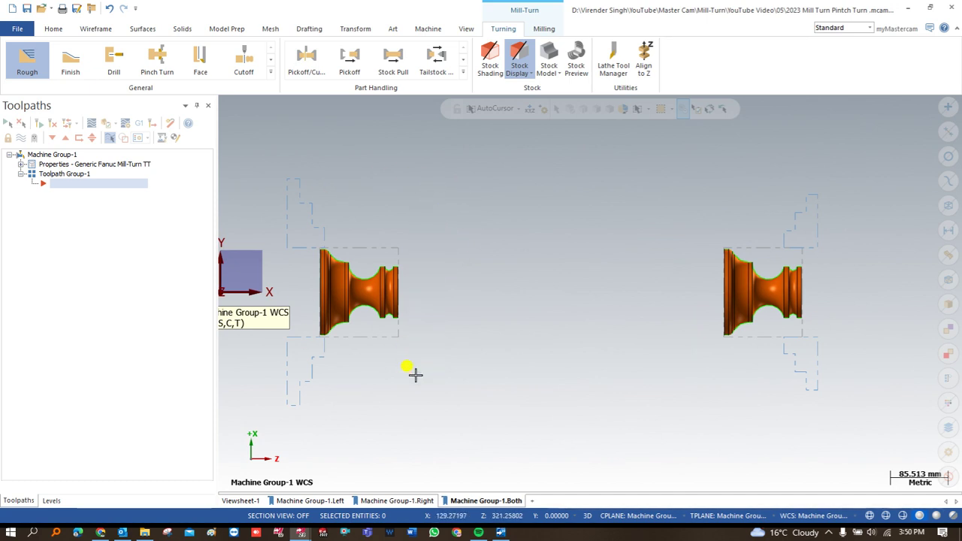
click(271, 75)
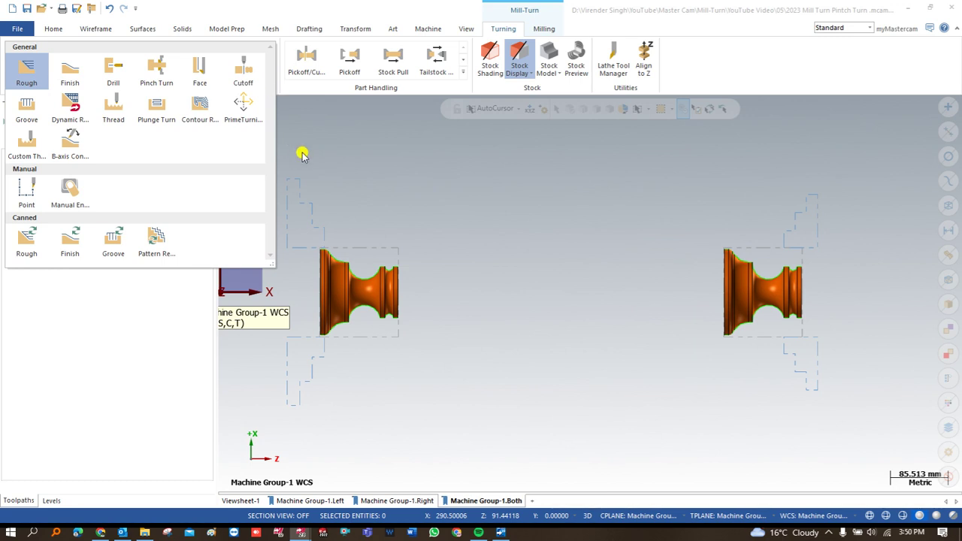
click(339, 148)
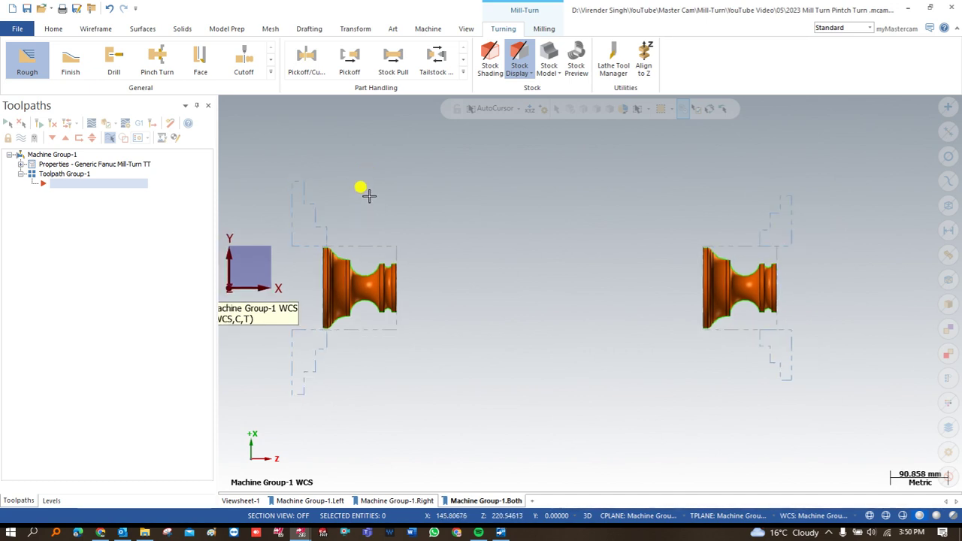
click(205, 178)
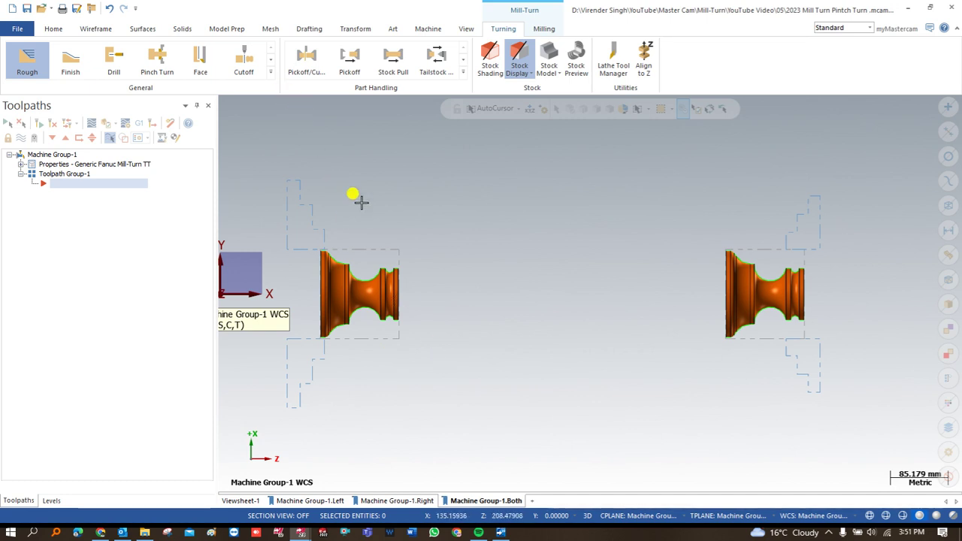
- Start a Face toolpath using the Lower Left axis combination and the OD ROUGH LEFT - 80 DEG tool with R0.8
click(271, 73)
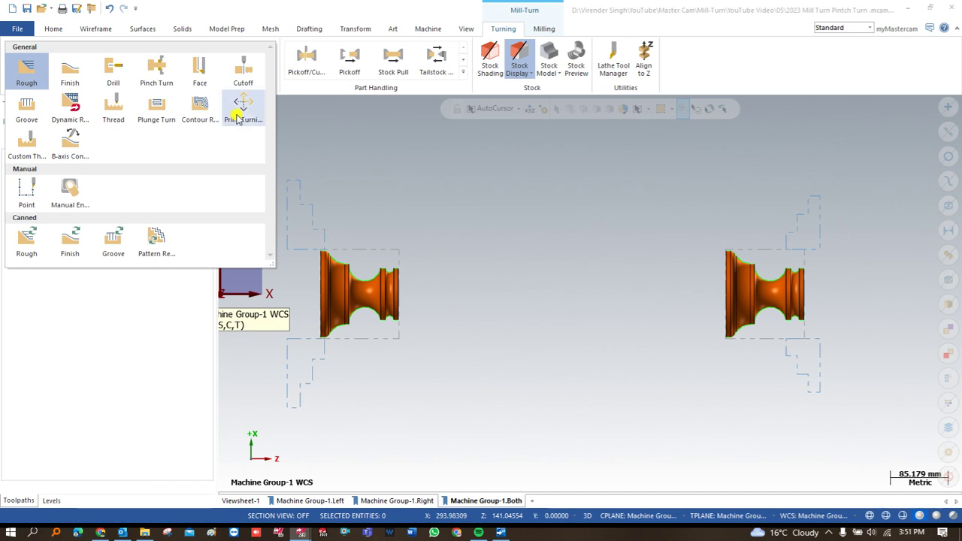
click(199, 68)
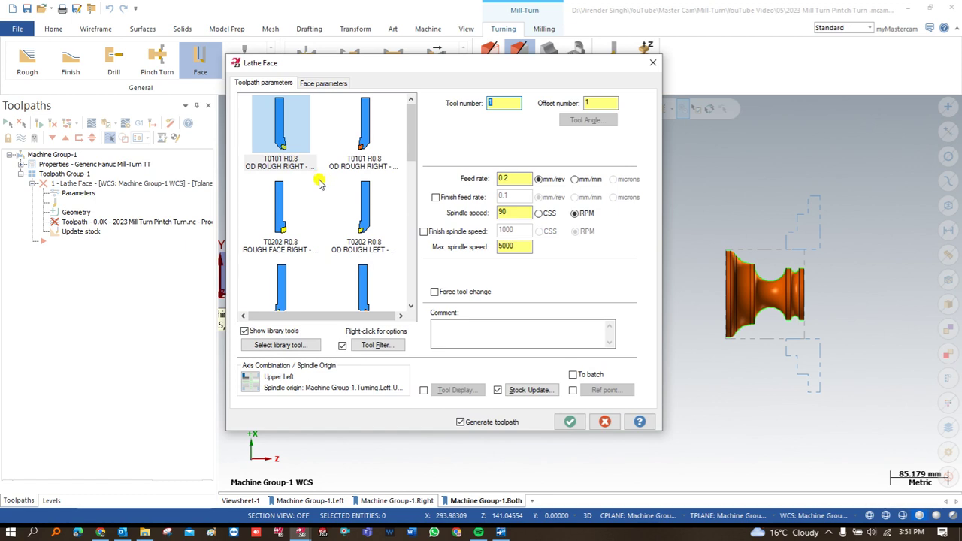
click(250, 381)
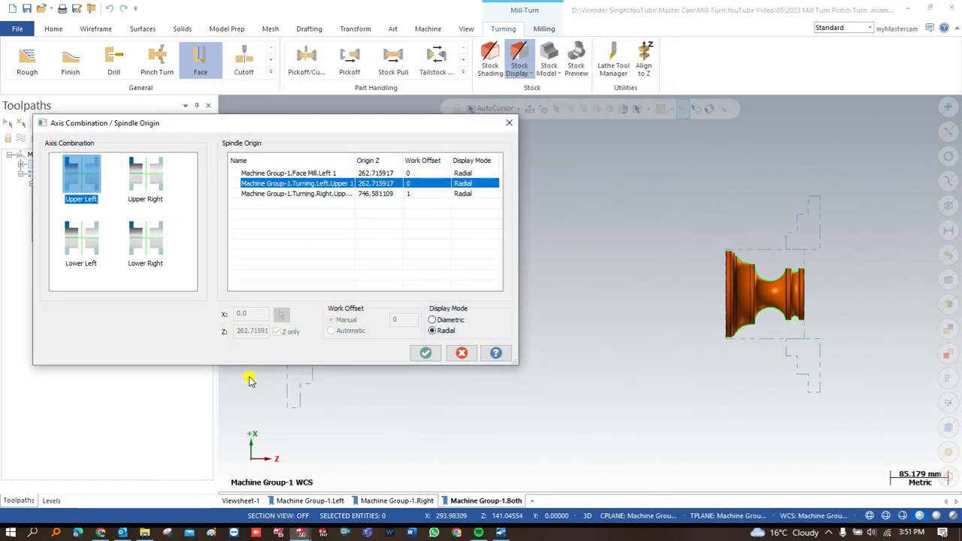
click(91, 241)
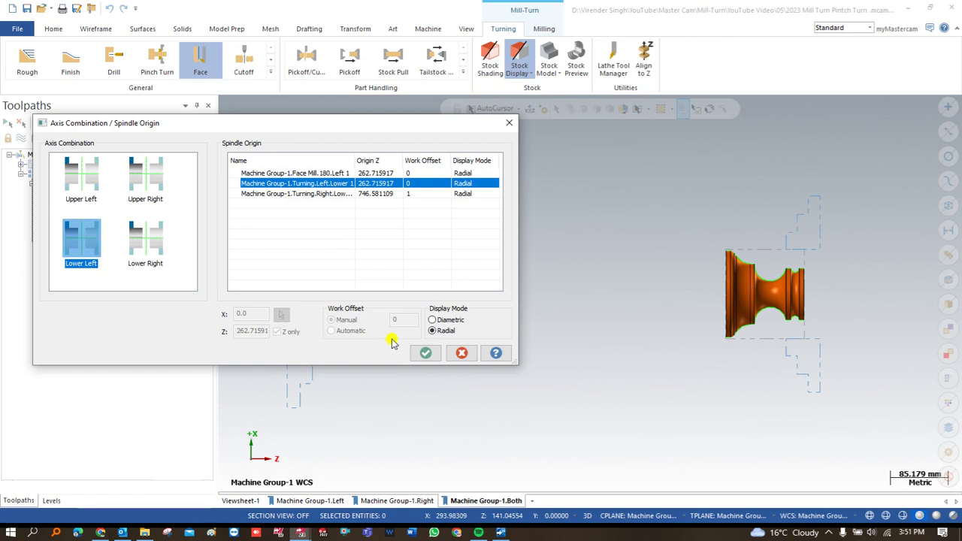
click(424, 353)
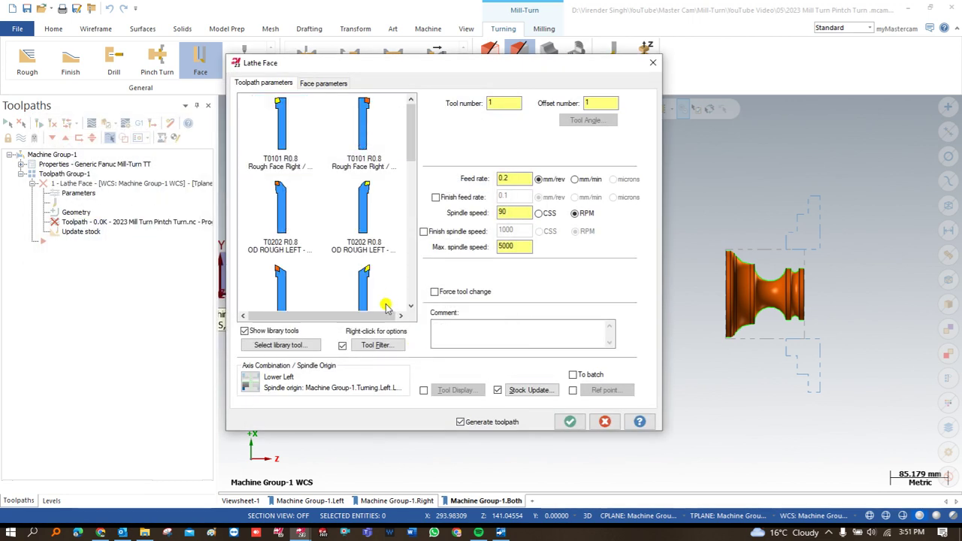
click(278, 207)
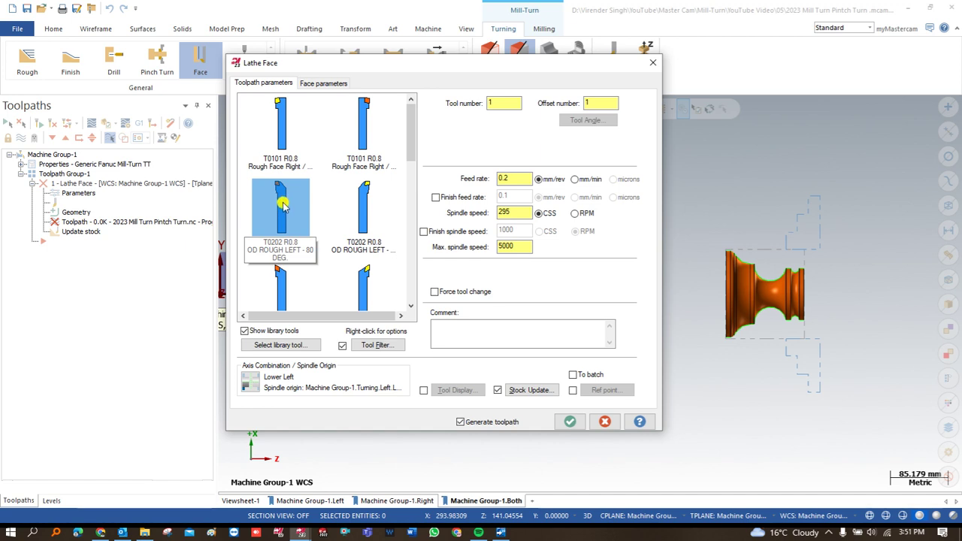
- Enable reference points for the facing operation, pick an approach point at about X 90.2, Z 33.6, and copy it to the retract point
click(572, 389)
click(606, 390)
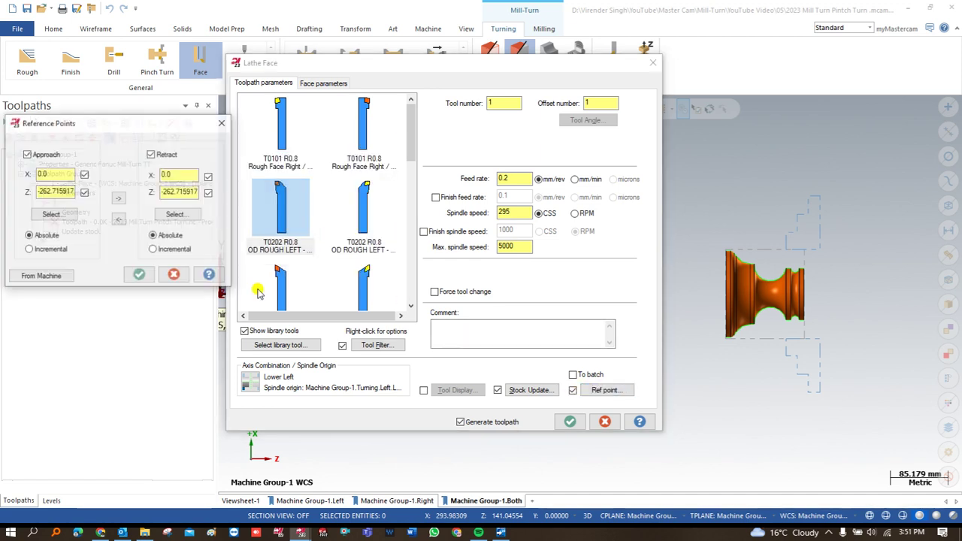
click(51, 214)
click(409, 348)
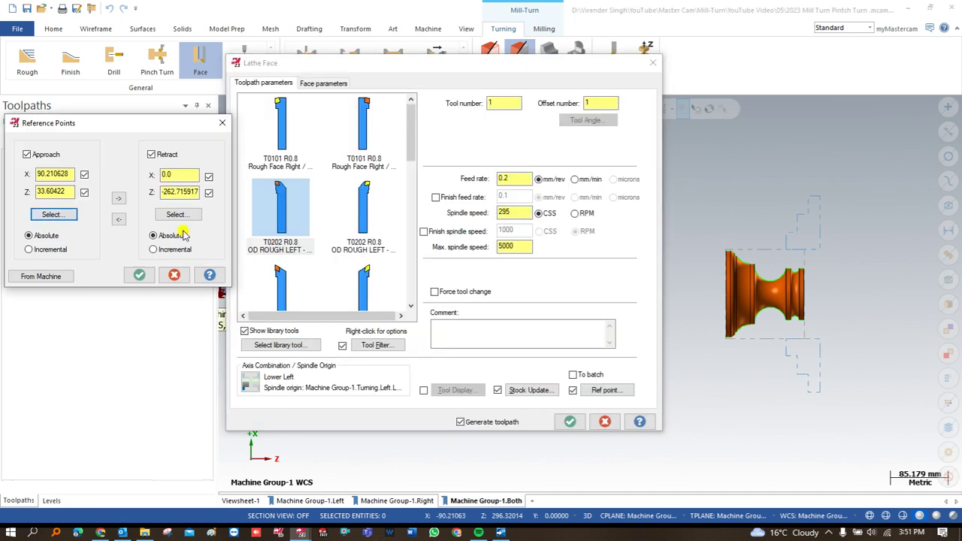
click(118, 198)
click(139, 274)
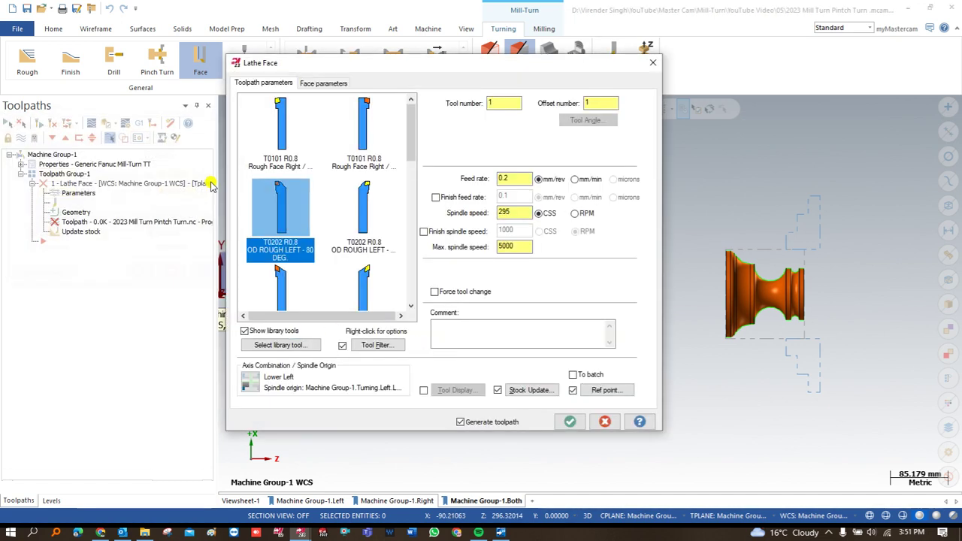
- Set the facing rough stepover, overcut amount and retract amount to 1 mm each and generate the toolpath
click(315, 83)
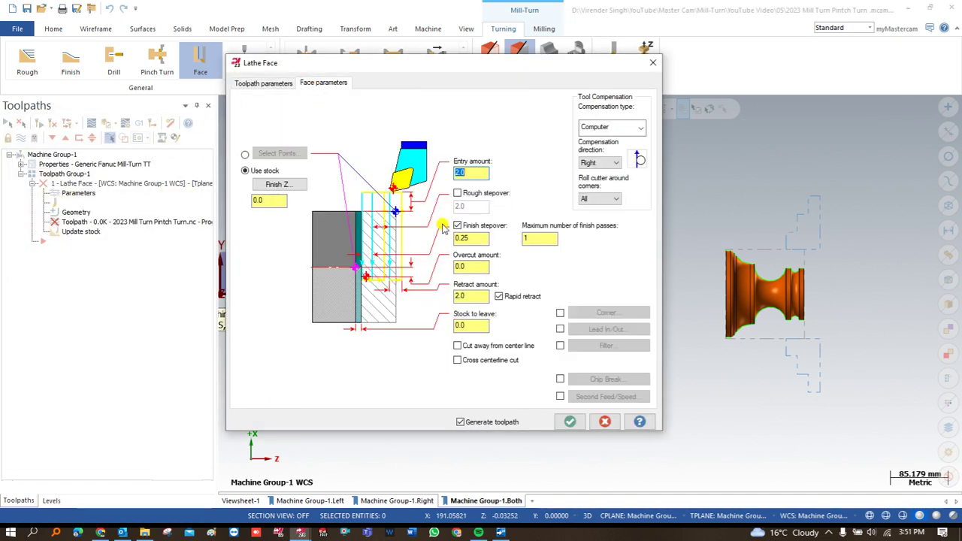
click(481, 197)
text(1)
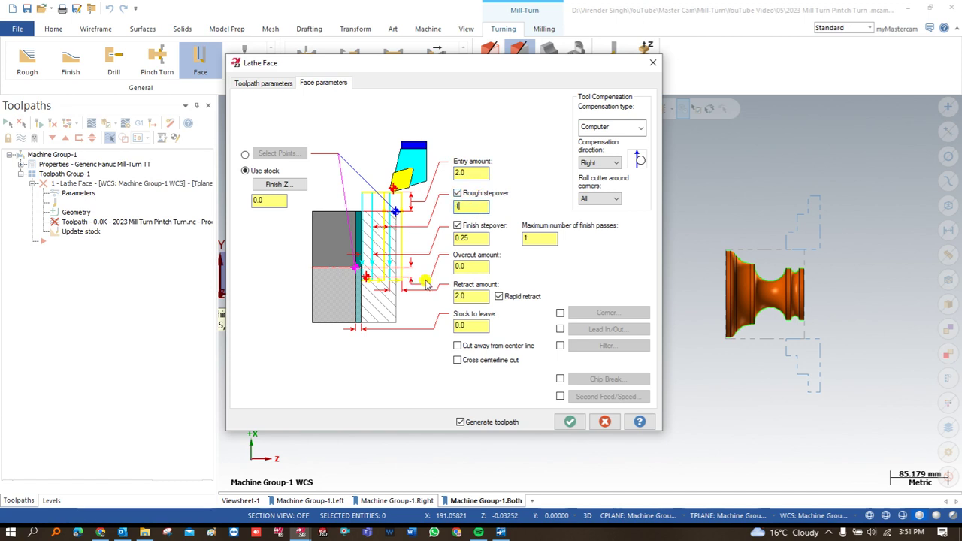
key(Tab)
key(Tab)
key(Tab)
text(1)
key(Tab)
text(1)
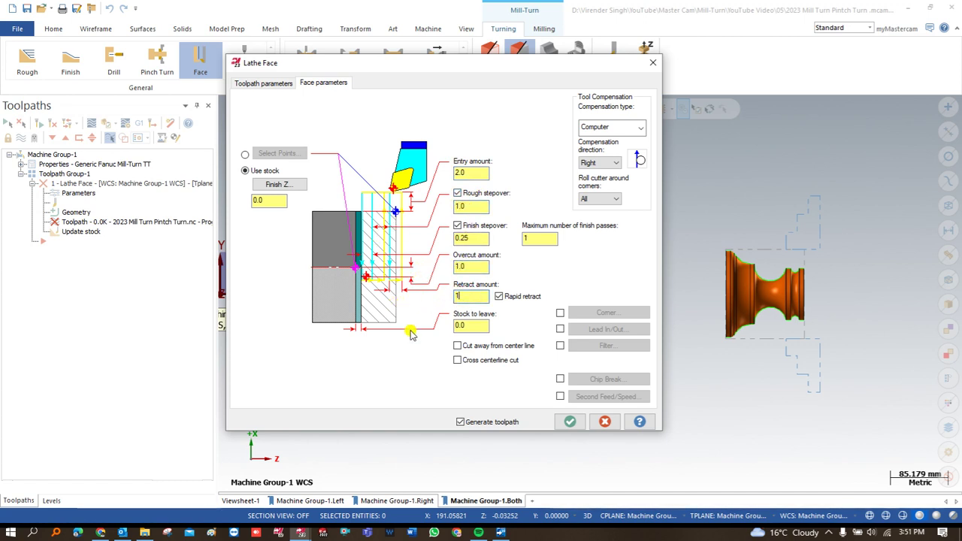
click(570, 421)
- Review the facing operation's toolpath, axis combination and face parameters
scroll(383, 302, up, 2)
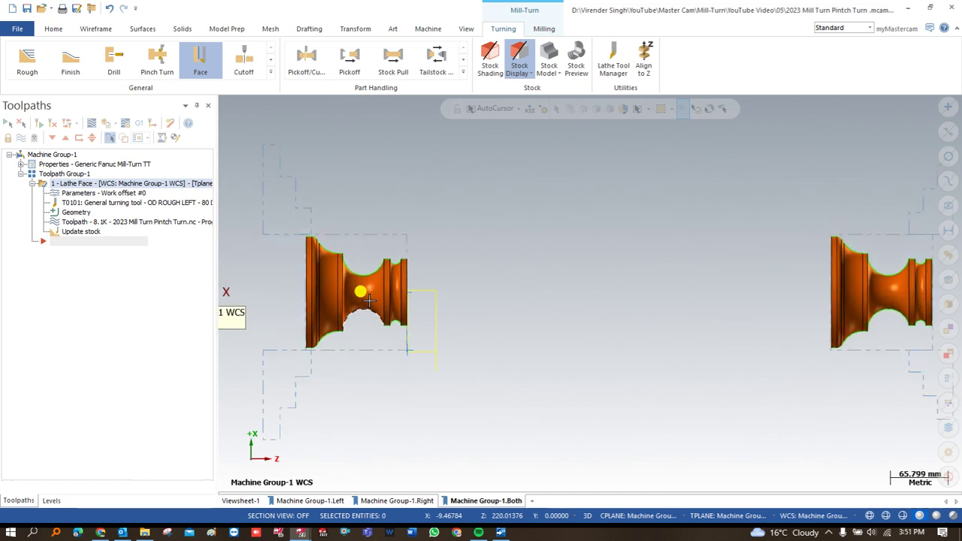
scroll(391, 301, up, 2)
scroll(405, 280, down, 1)
click(113, 193)
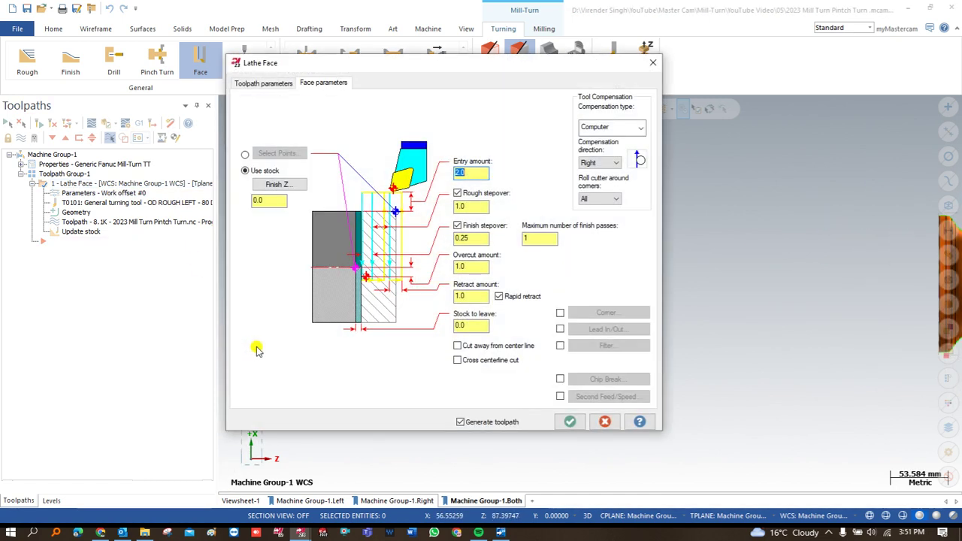
click(248, 82)
click(247, 382)
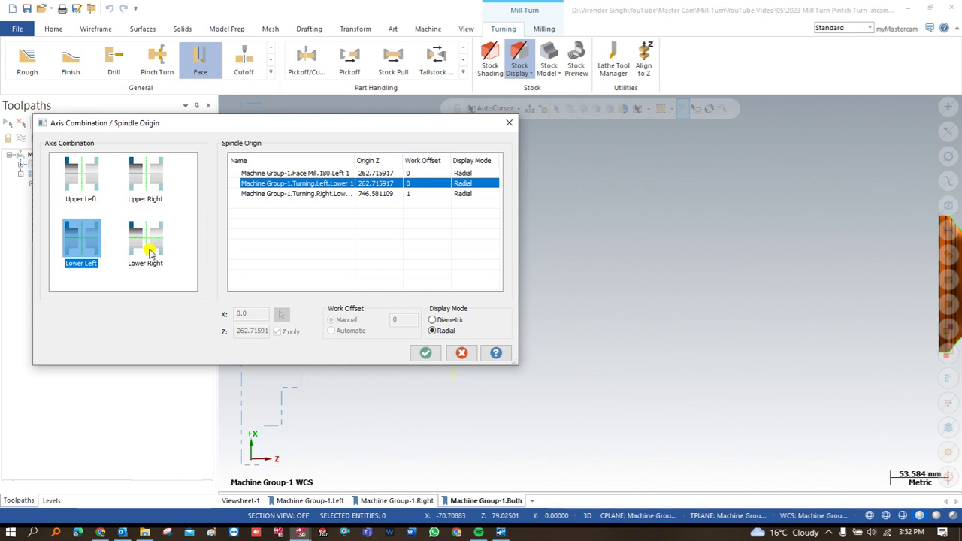
click(425, 352)
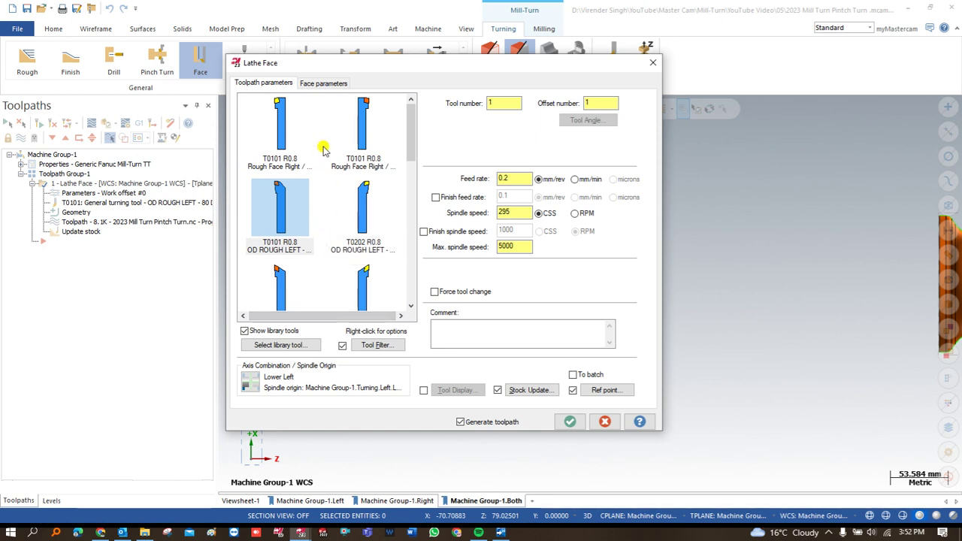
click(323, 82)
click(569, 422)
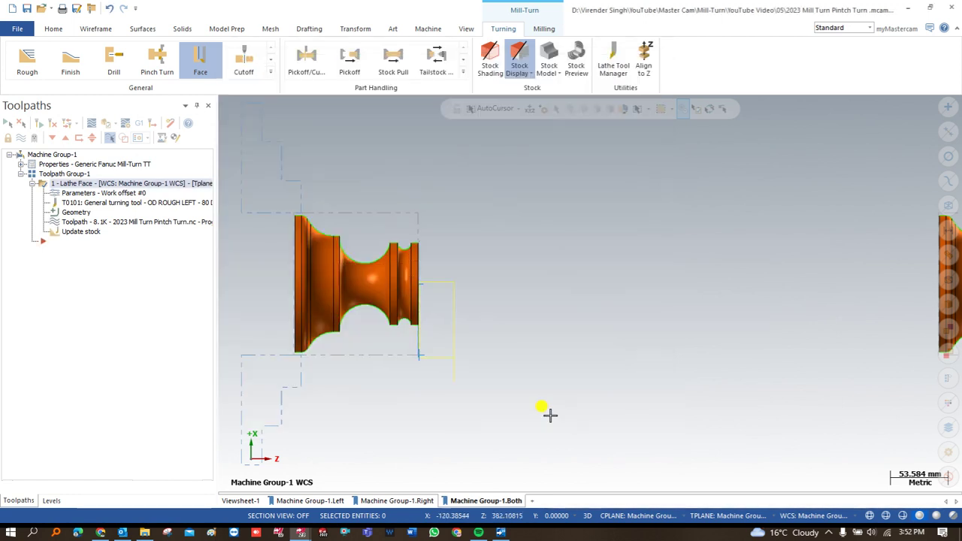
- Start a Rough toolpath and chain the left part's lower profile from its front end to the large flange
click(272, 73)
click(30, 72)
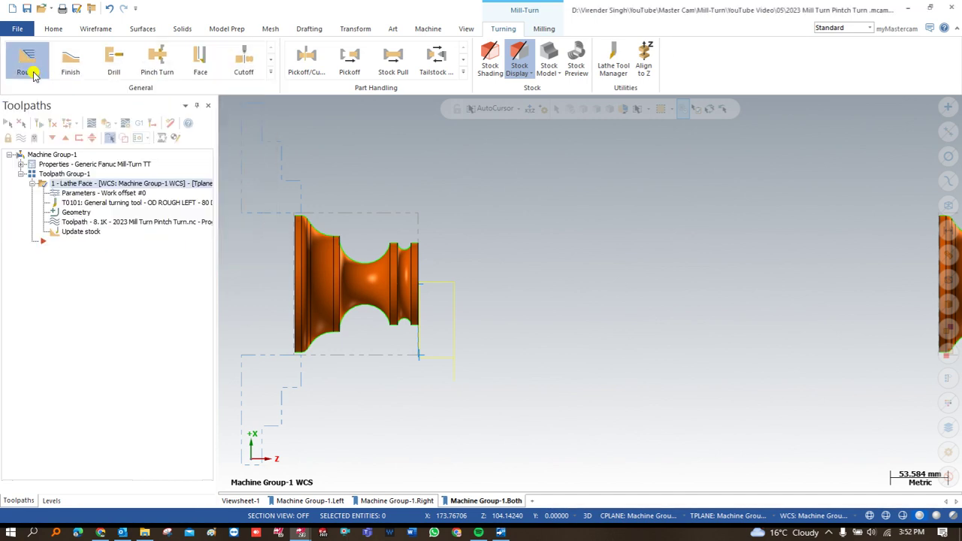
scroll(414, 326, up, 5)
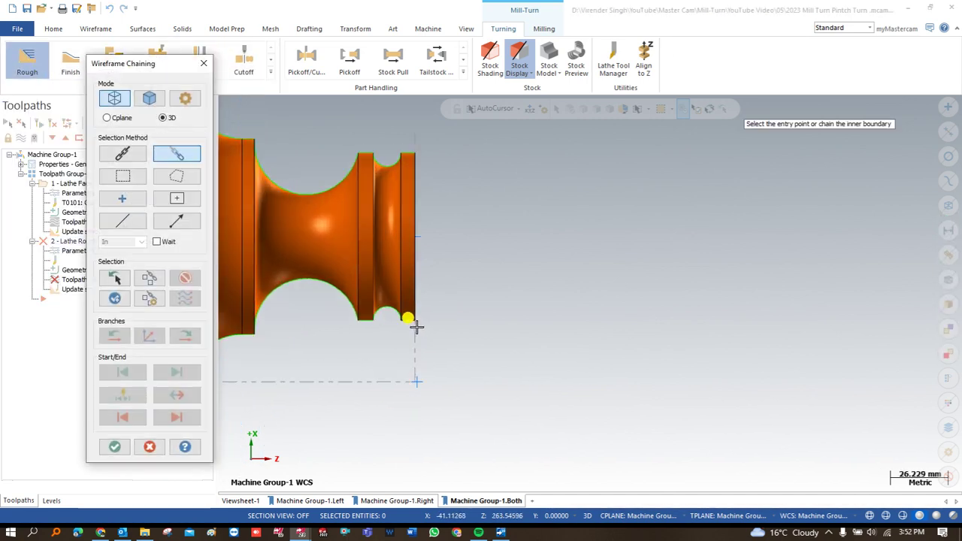
click(414, 326)
scroll(339, 354, down, 3)
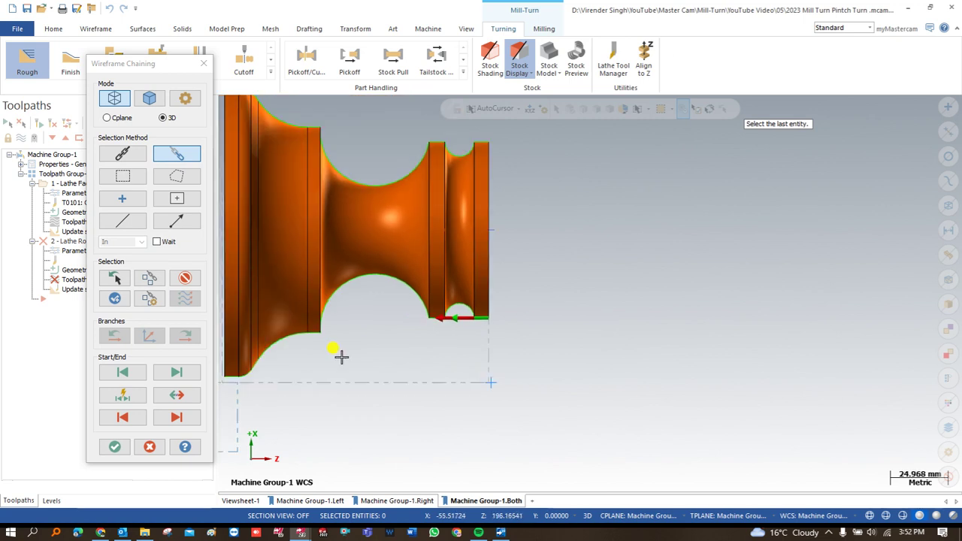
click(248, 379)
click(115, 446)
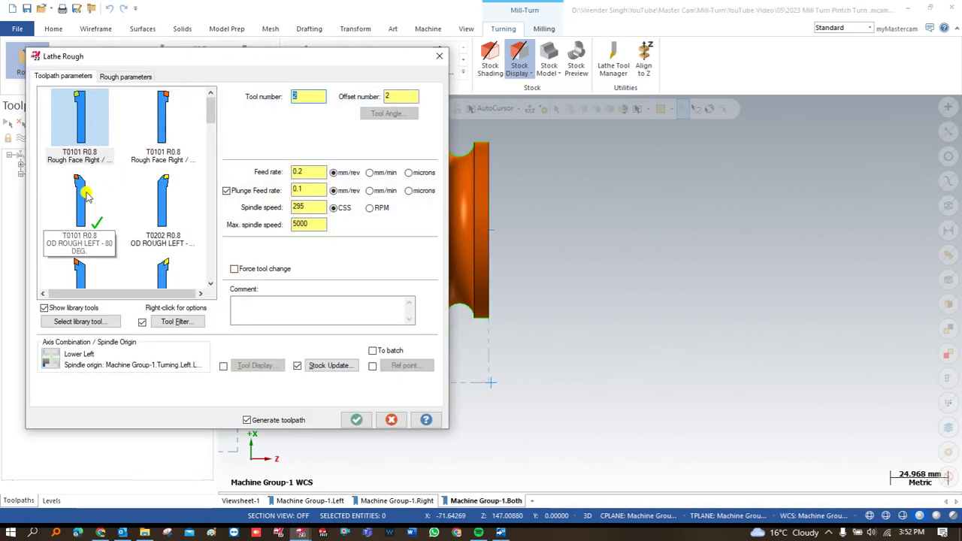
- Choose the T0101 OD ROUGH LEFT - 80 DEG tool for roughing and set matching approach and retract points at about X 72.7, Z 11.2
click(81, 225)
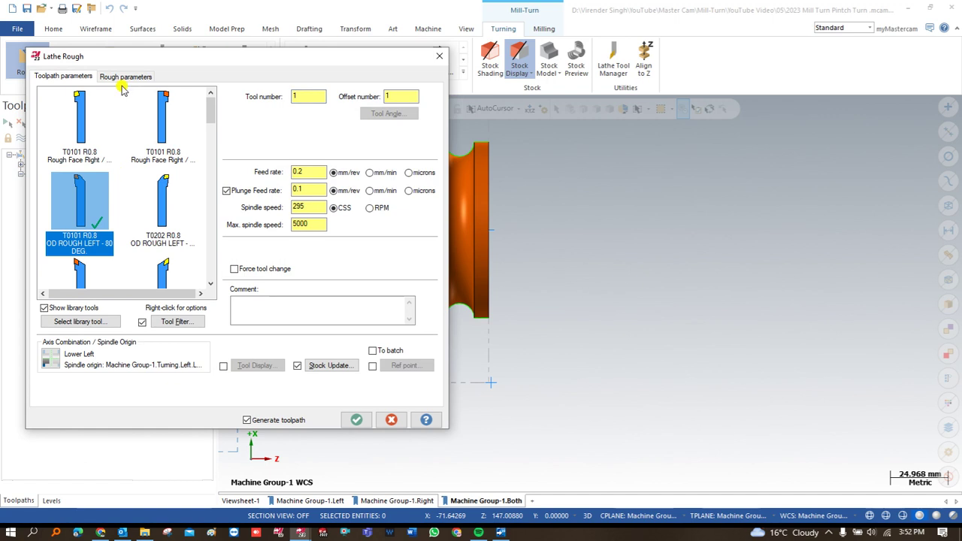
click(372, 366)
click(391, 368)
click(52, 214)
click(509, 392)
click(118, 198)
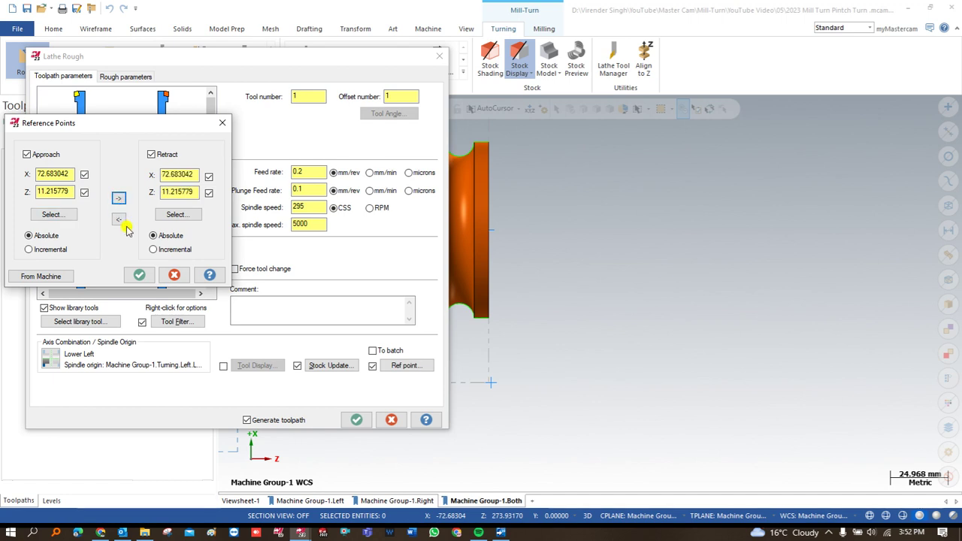
click(140, 274)
- Set roughing to use stock for the outer boundary with a 1 mm depth of cut, and generate the toolpath
click(125, 75)
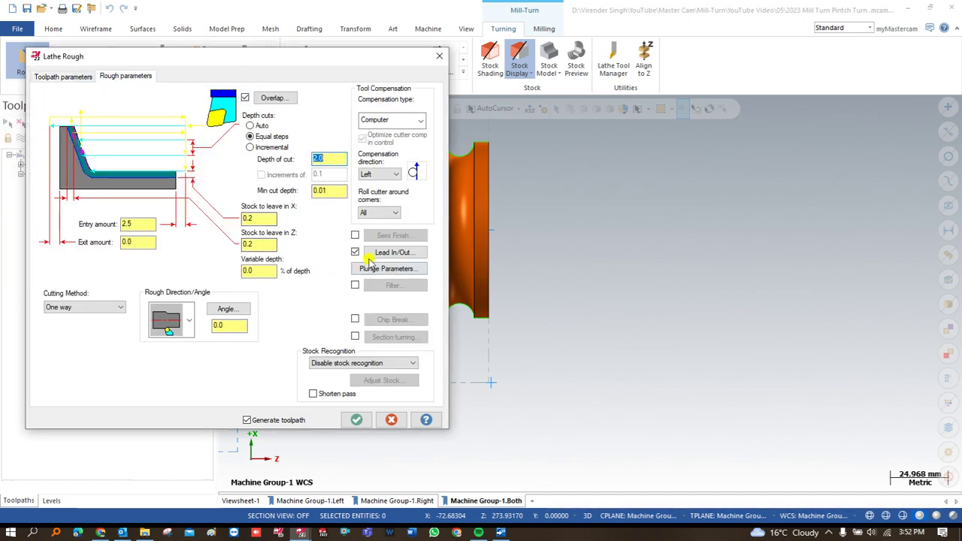
click(412, 363)
click(347, 379)
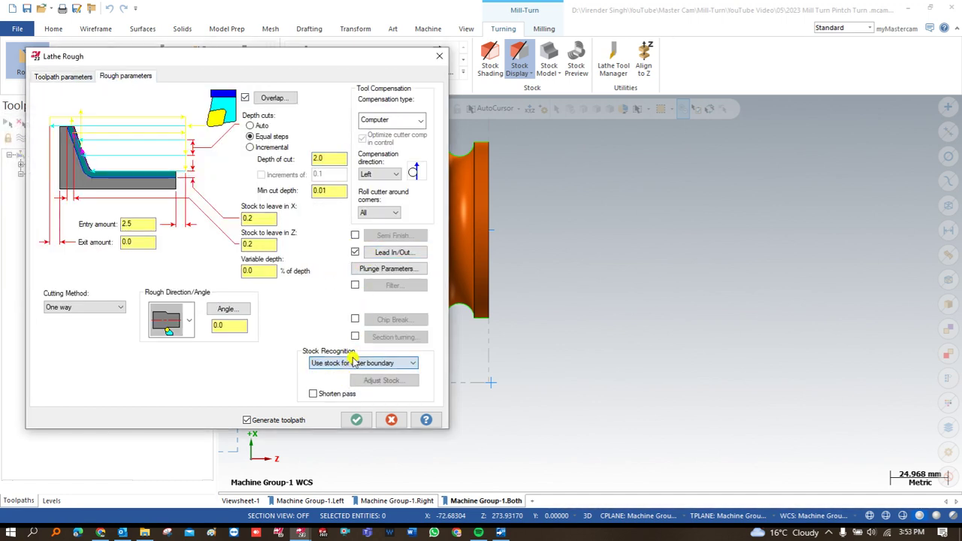
drag(338, 159, 255, 164)
text(1)
click(356, 420)
scroll(350, 316, down, 2)
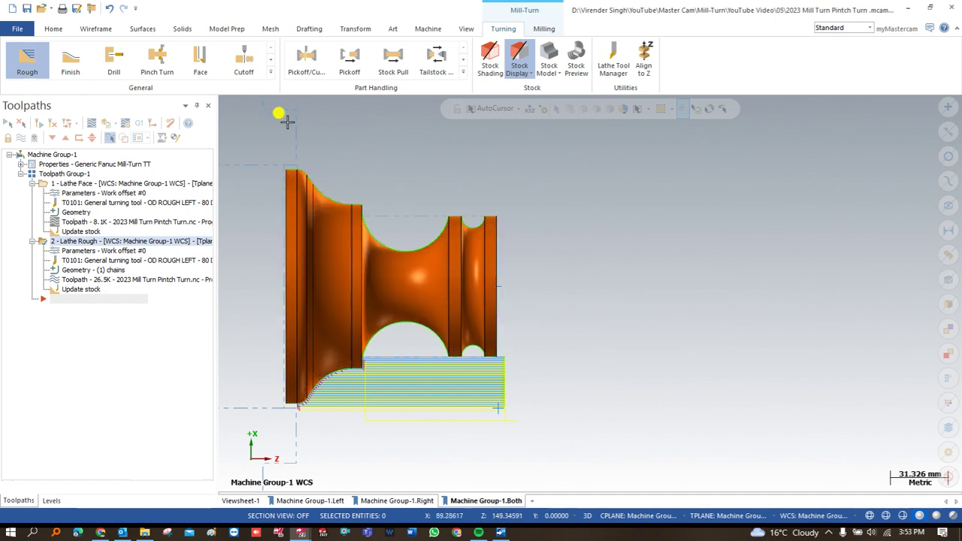
- Create an associated Pinch Turn operation for the upper left axis combination with the OD ROUGH LEFT - 80 DEG tool
click(271, 72)
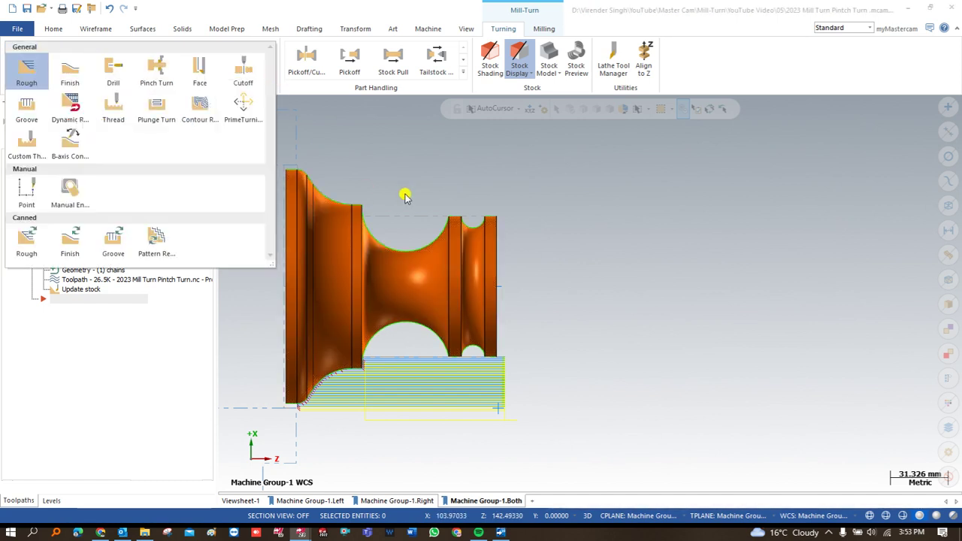
click(151, 65)
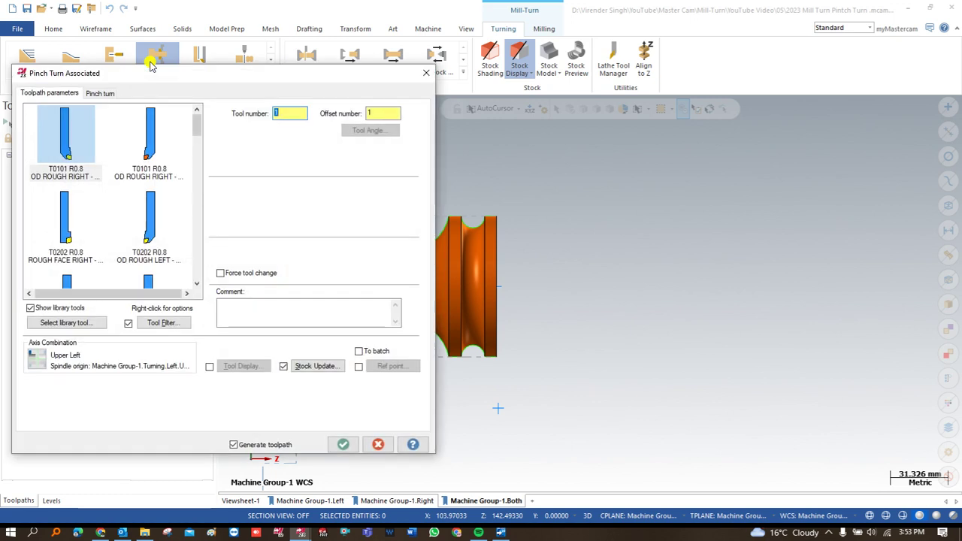
click(151, 216)
mouse_move(151, 216)
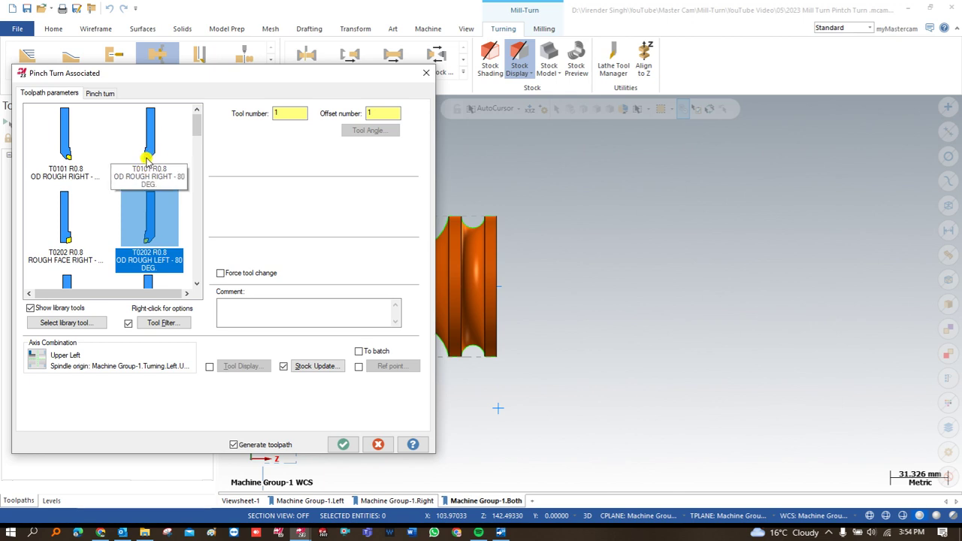
click(342, 444)
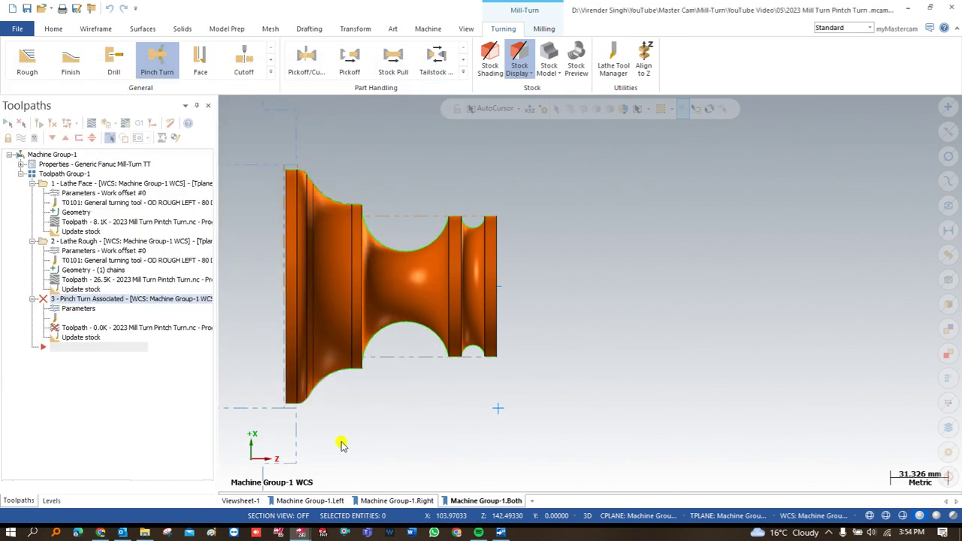
- Inspect and compare the toolpaths of the Pinch Turn Main and Pinch Turn Associated operations on the left part
middle_drag(371, 279, 475, 340)
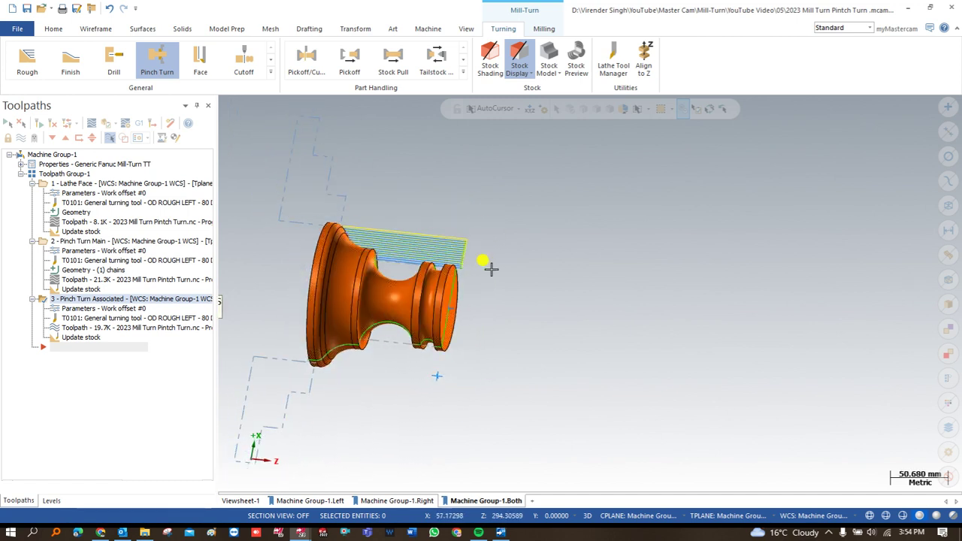
right_click(501, 219)
click(526, 283)
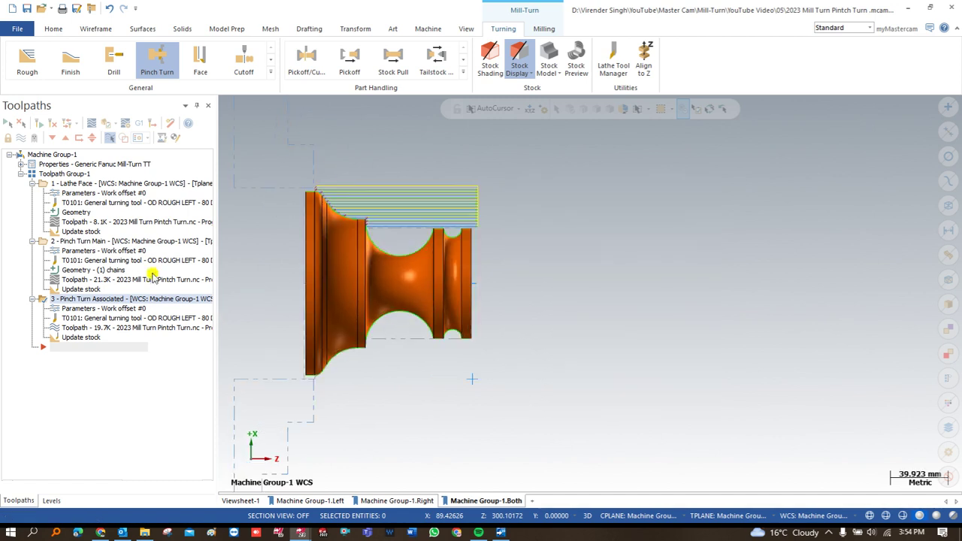
click(134, 243)
scroll(451, 397, down, 2)
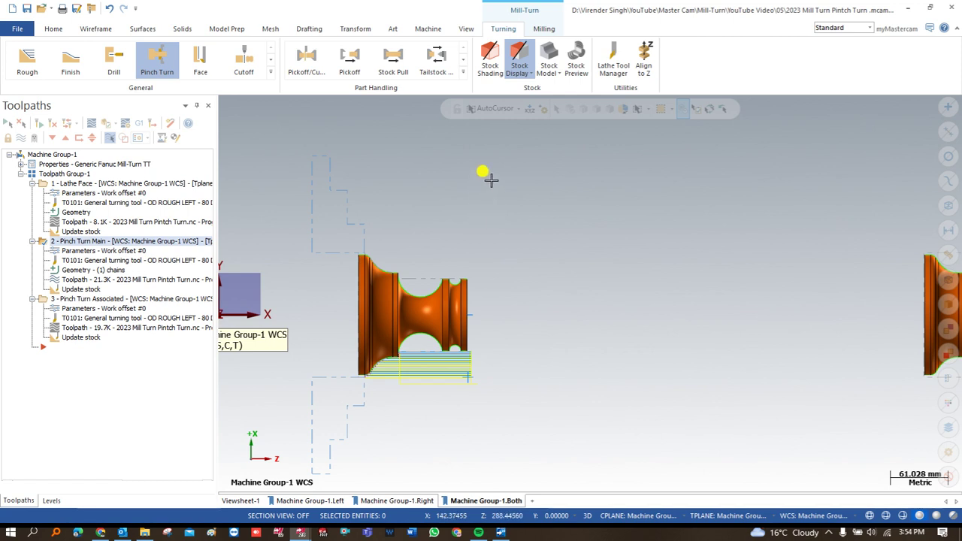
drag(468, 184, 494, 271)
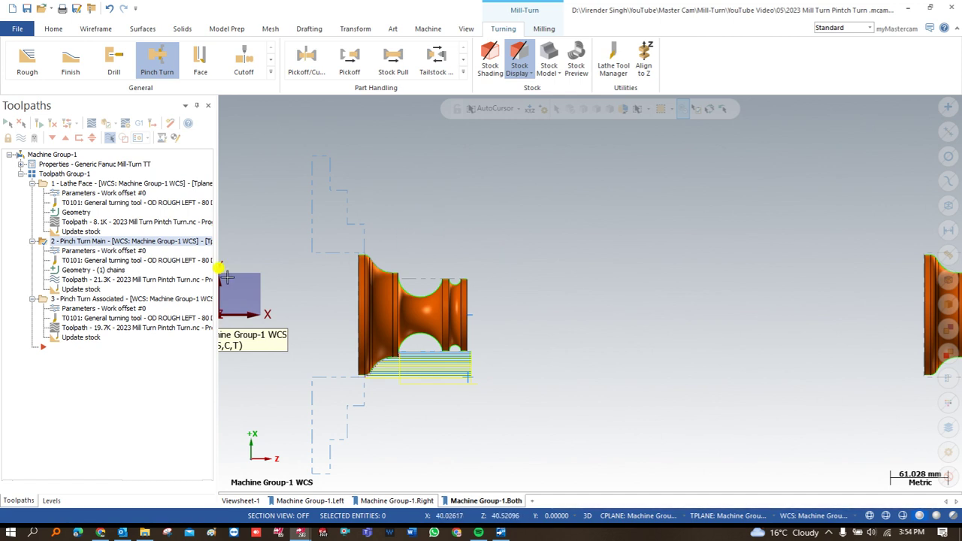
click(70, 300)
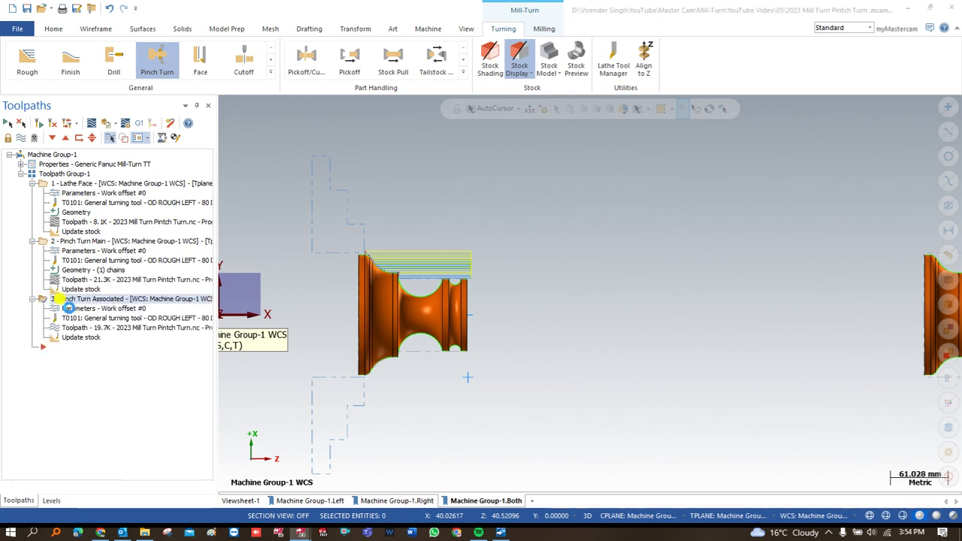
- Enable reference points for the Pinch Turn Associated operation and set its approach point to about X 69.3, Z 16.8
click(70, 308)
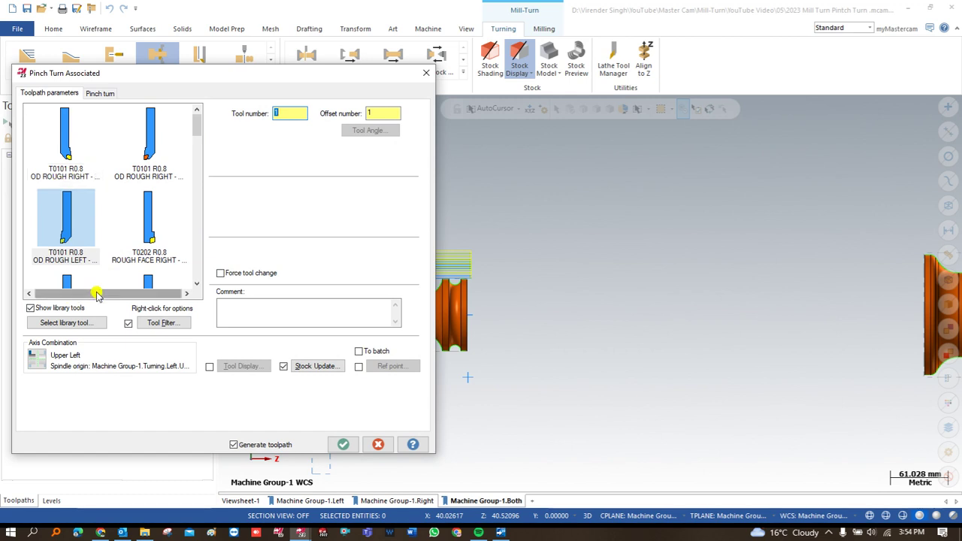
click(358, 365)
click(390, 365)
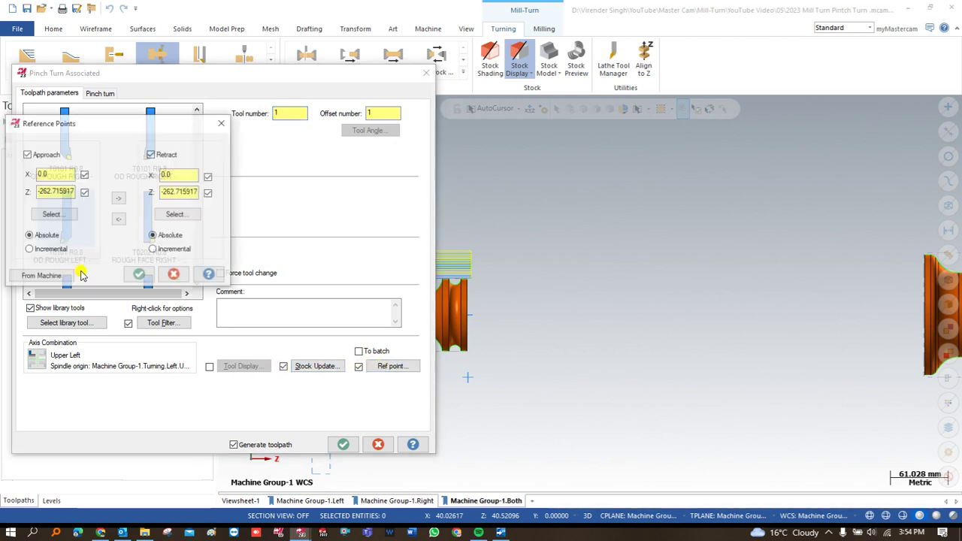
click(52, 213)
click(476, 245)
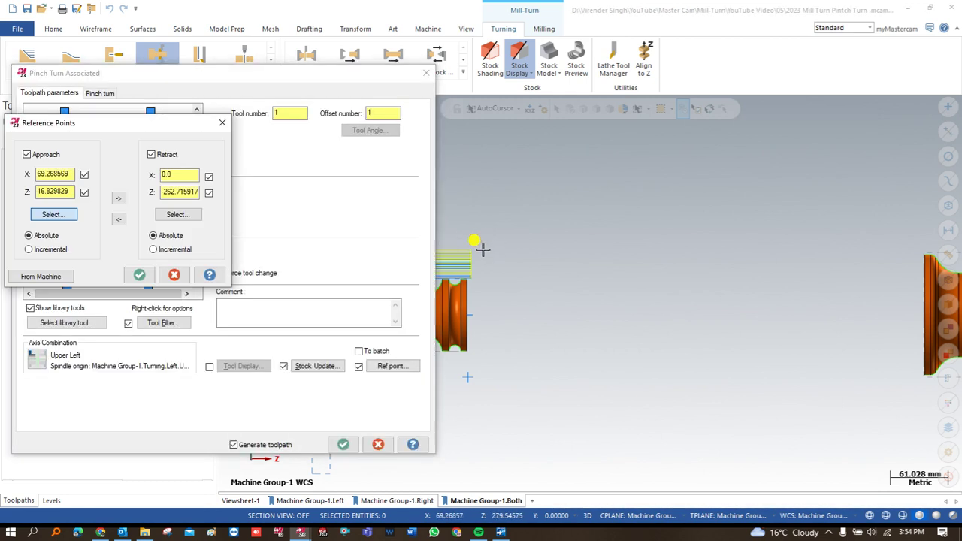
click(139, 274)
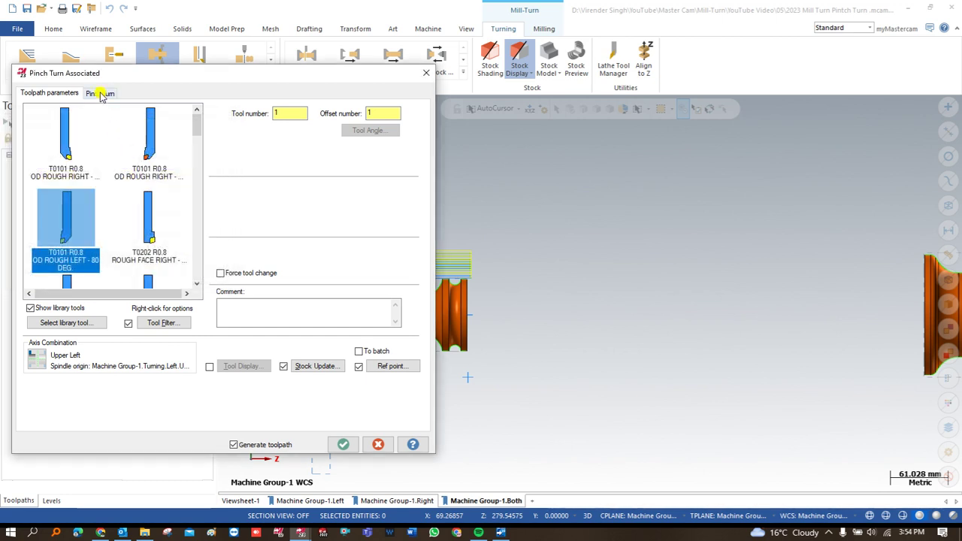
- Keep pinch turn mode with the upper turret cutting first and a dwell time of 0.5, and accept the parameters
click(100, 94)
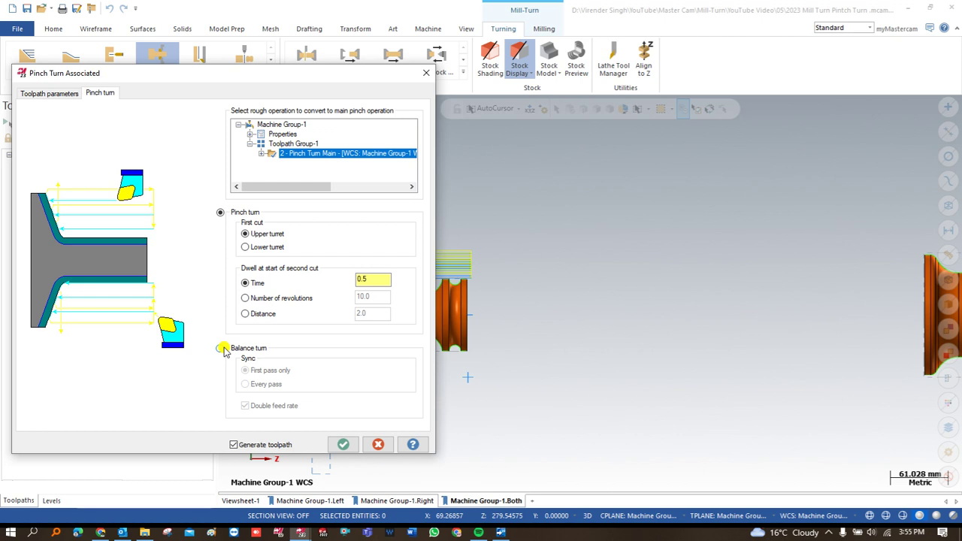
click(367, 280)
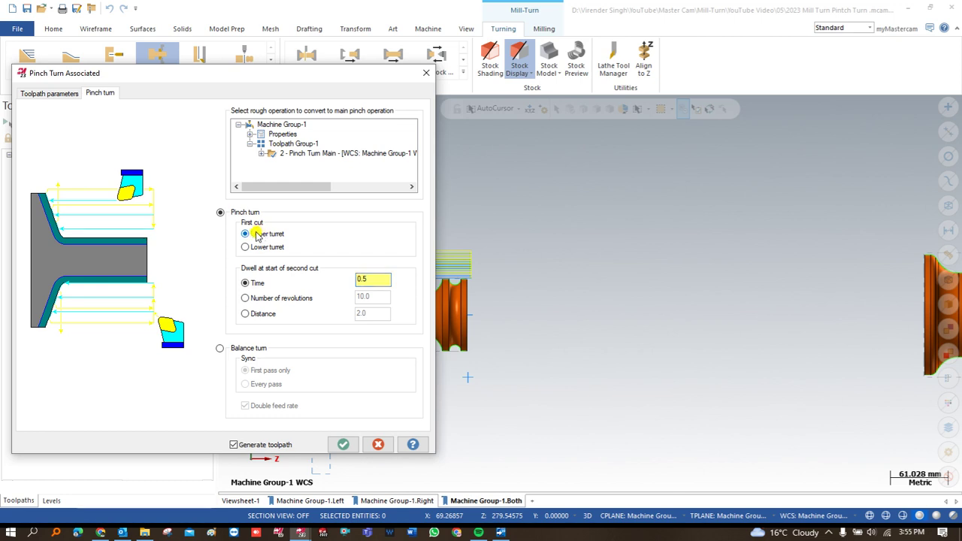
click(339, 445)
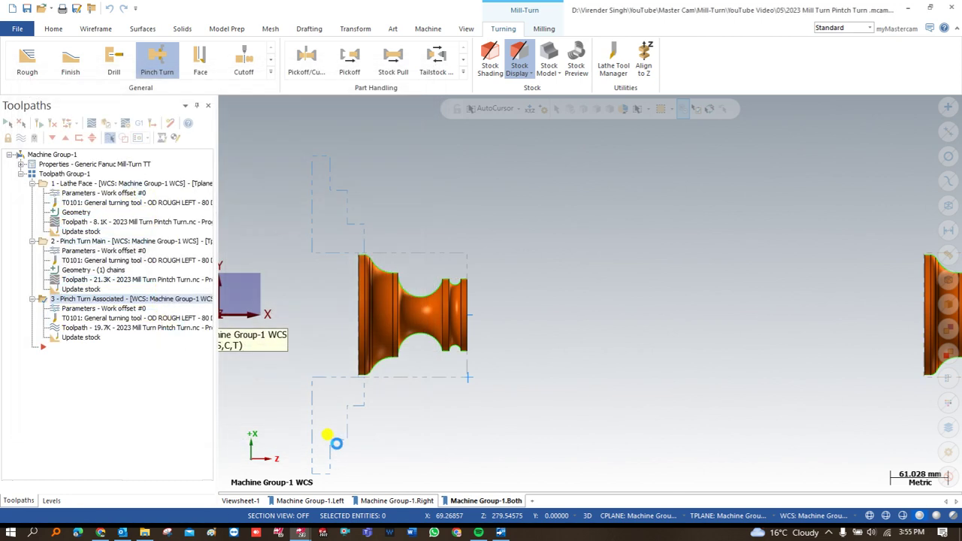
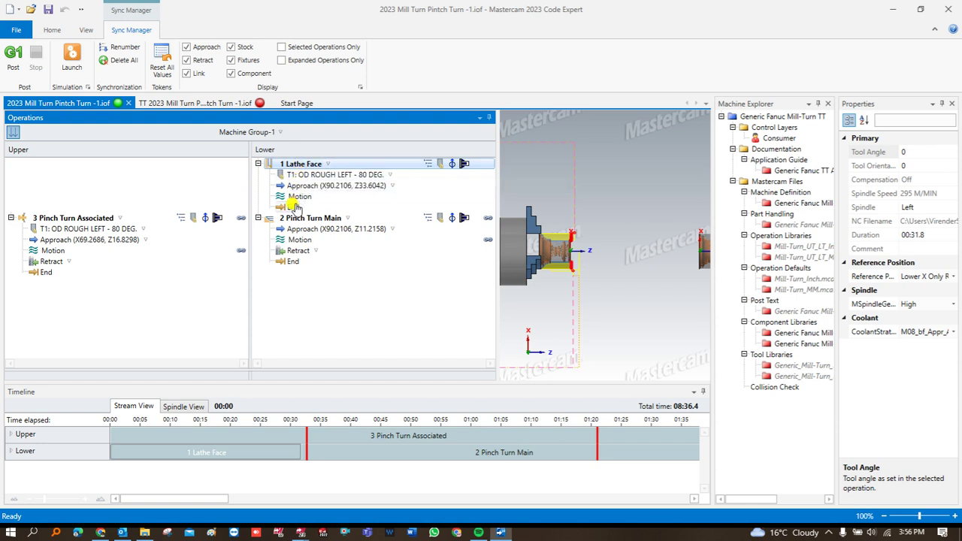
- In Code Expert, sync Lathe Face's end with Pinch Turn Associated's tool change, and try syncing the latter's end with Pinch Turn Main's approach
drag(295, 208, 73, 235)
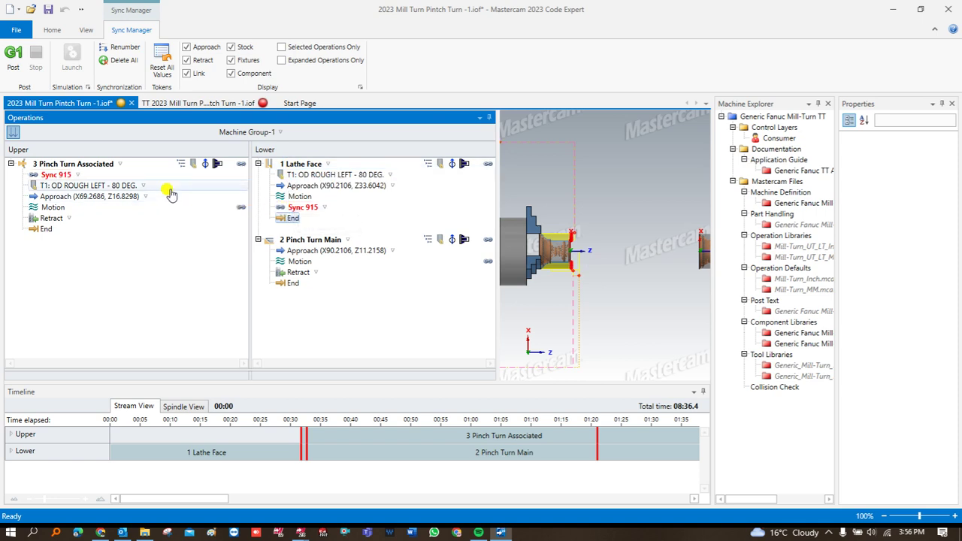
mouse_move(71, 175)
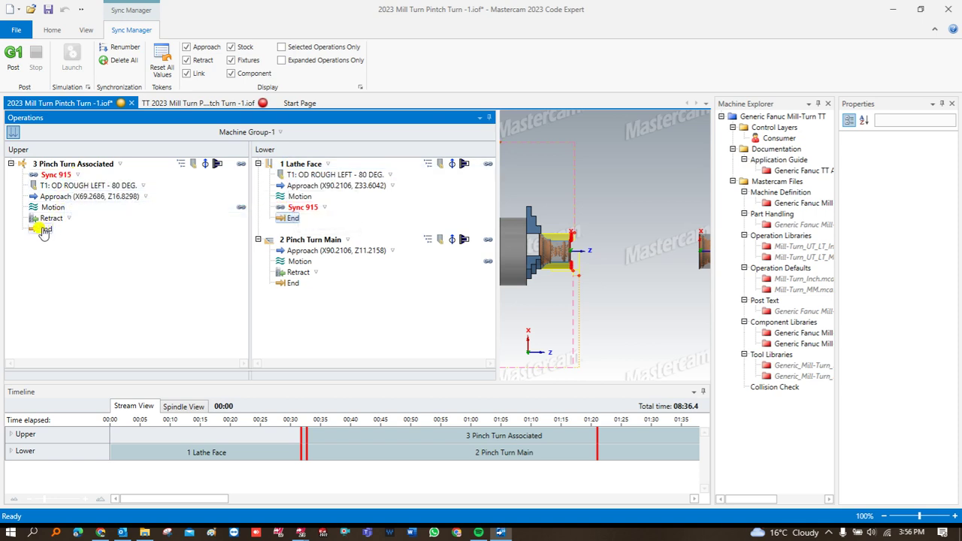
drag(36, 234, 285, 255)
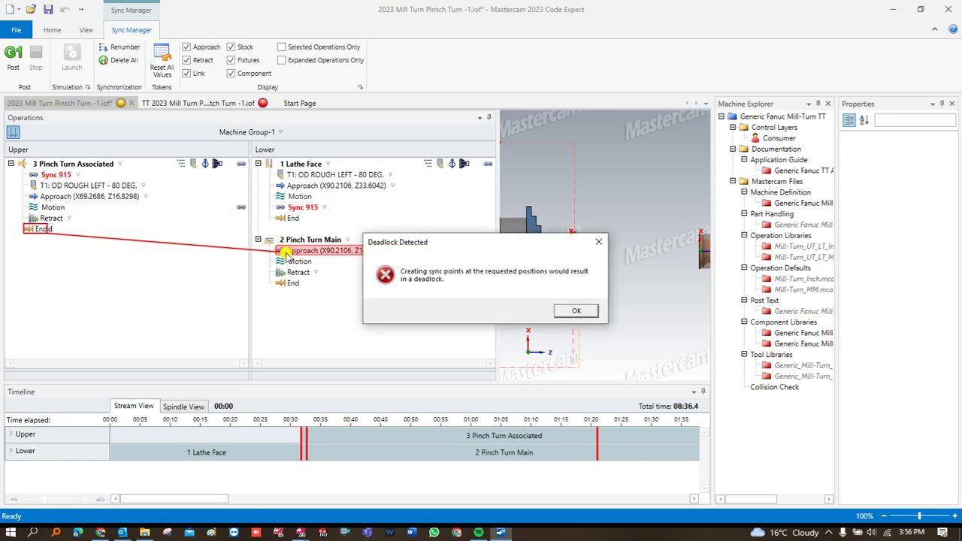
click(574, 309)
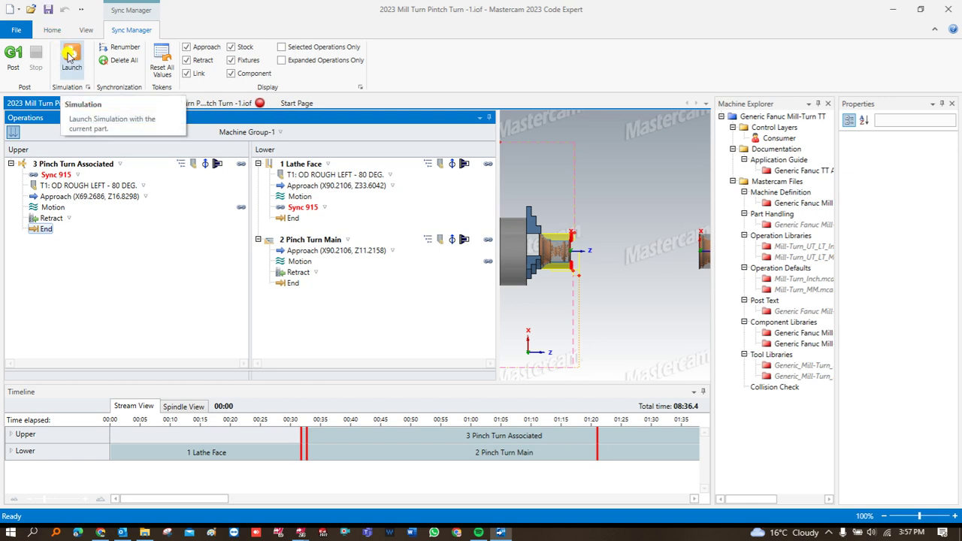
- Launch the machine simulation of the synced operations and show the machine housing around the spindles and turrets
click(69, 57)
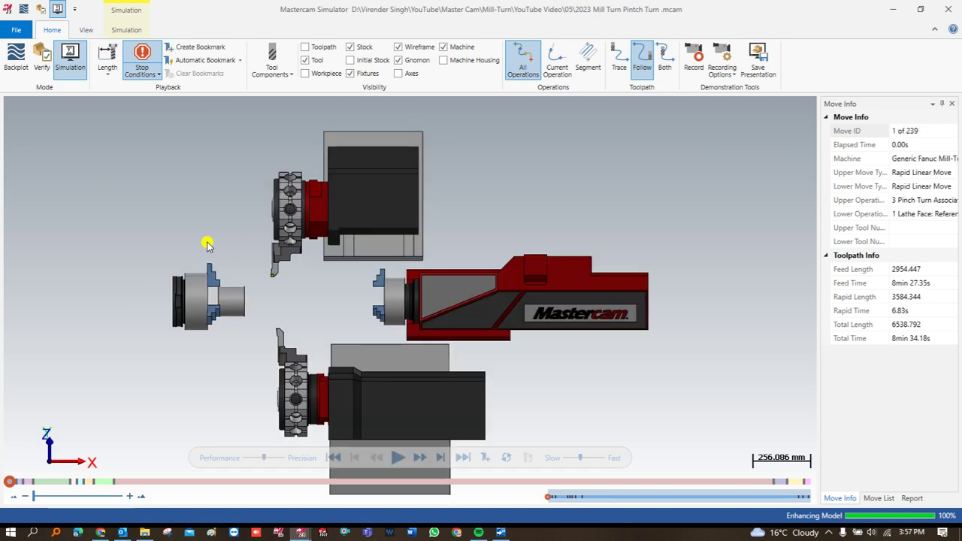
middle_drag(267, 272, 265, 242)
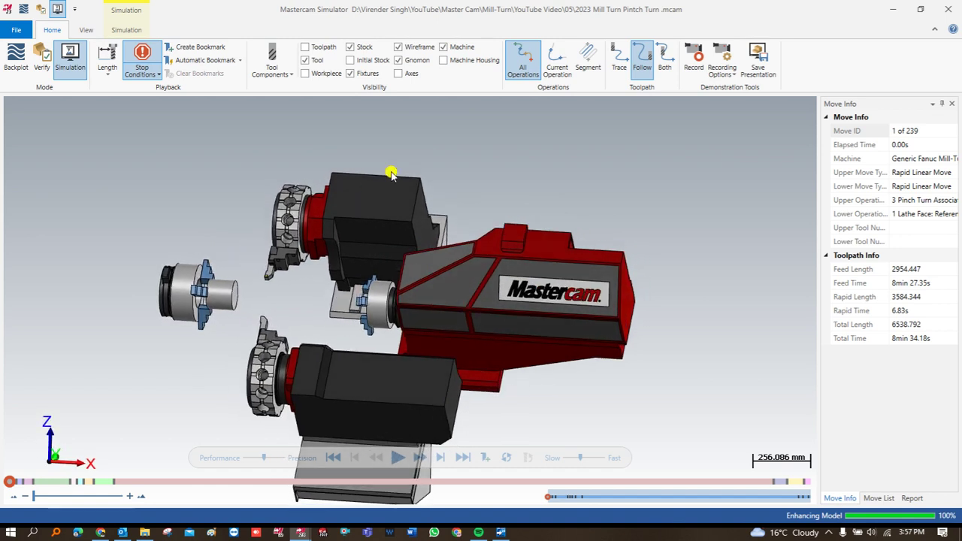
click(443, 60)
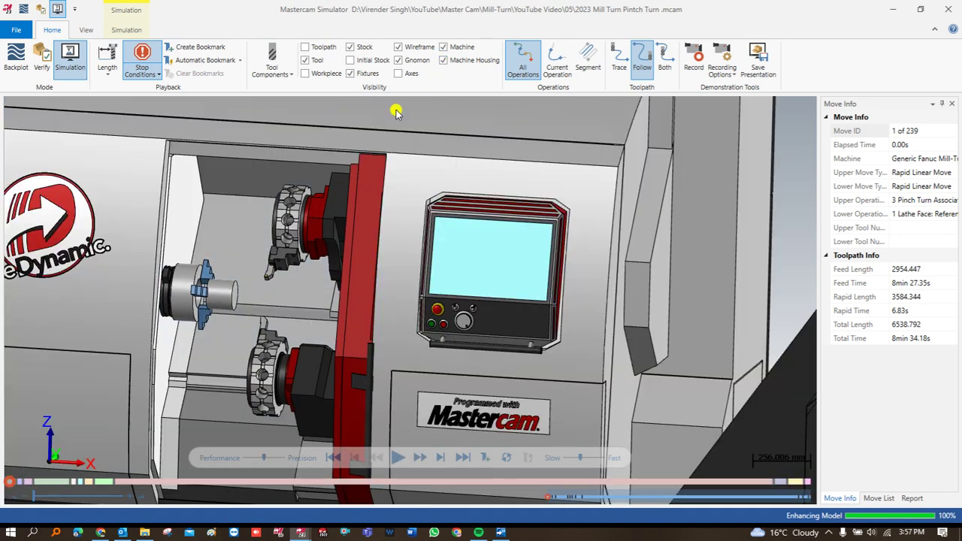
scroll(269, 215, down, 3)
middle_drag(251, 243, 251, 250)
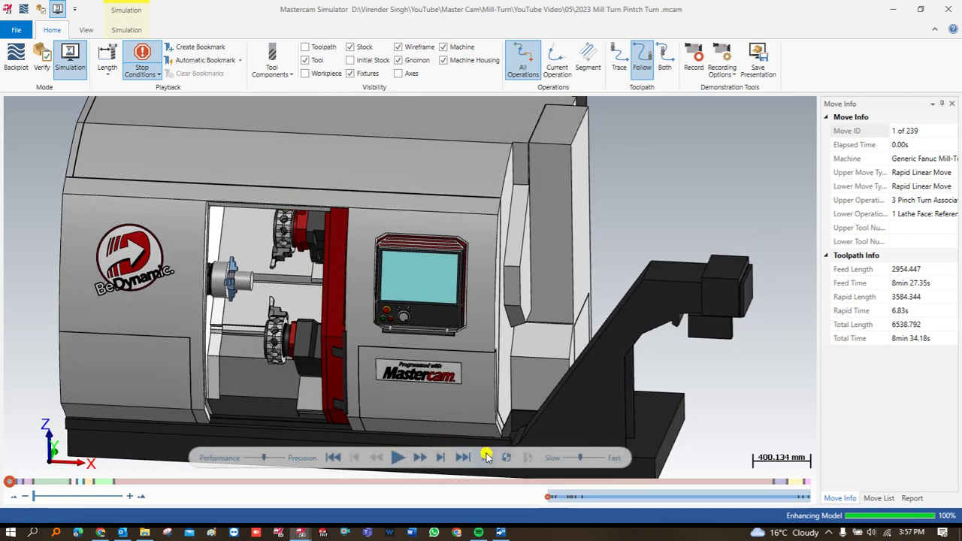
- Play the simulation through the facing and pinch turning operations, and examine the machined part in the left chuck
click(397, 456)
scroll(236, 280, up, 1)
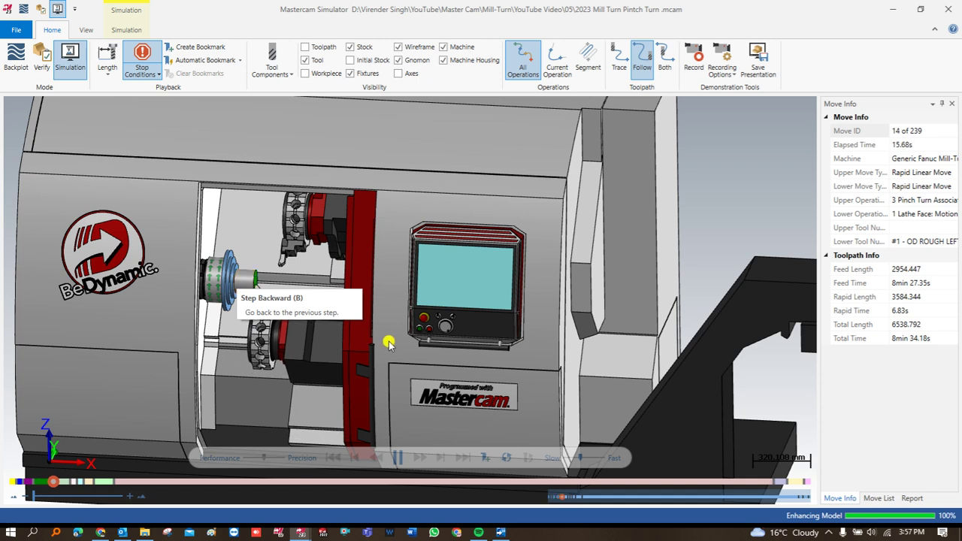
scroll(300, 319, up, 1)
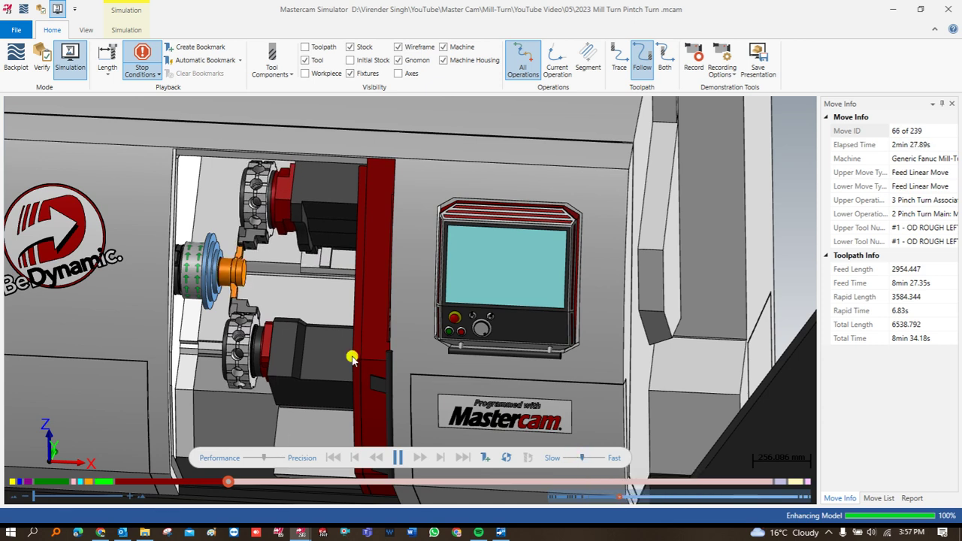
scroll(255, 290, up, 1)
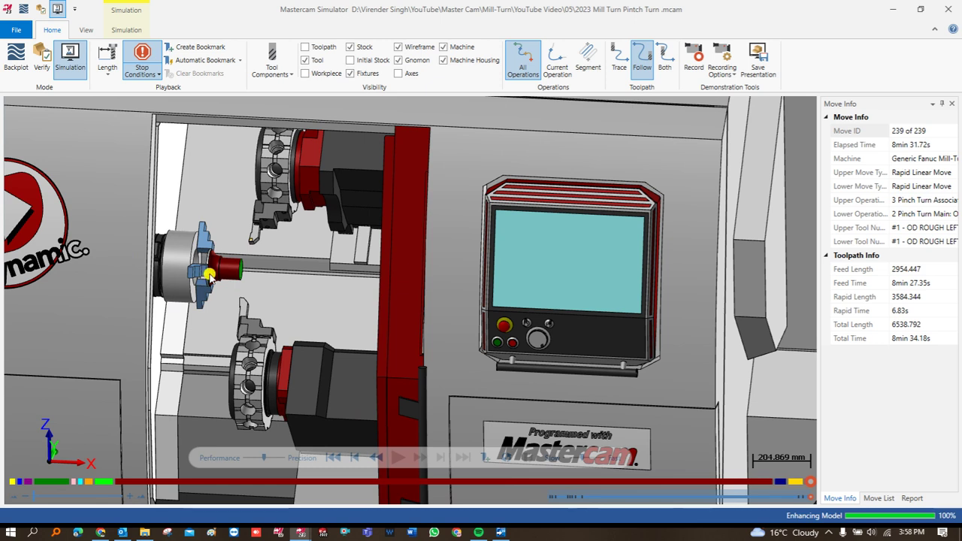
scroll(210, 275, down, 3)
middle_drag(210, 275, 218, 269)
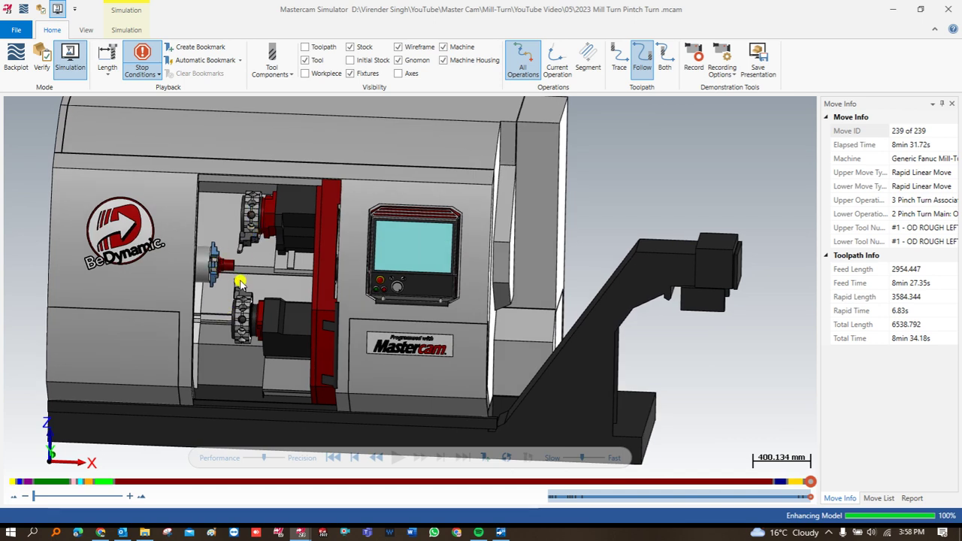
scroll(226, 267, up, 4)
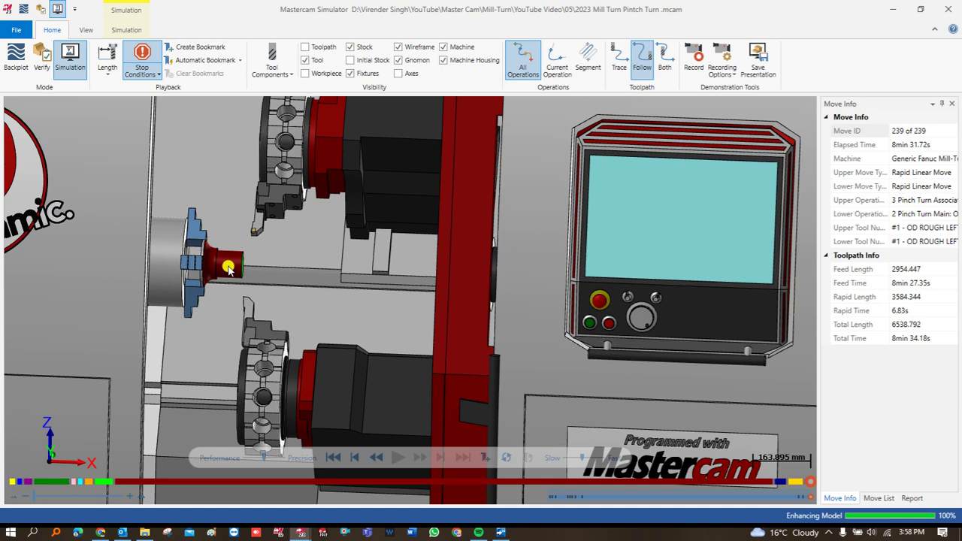
scroll(217, 261, up, 3)
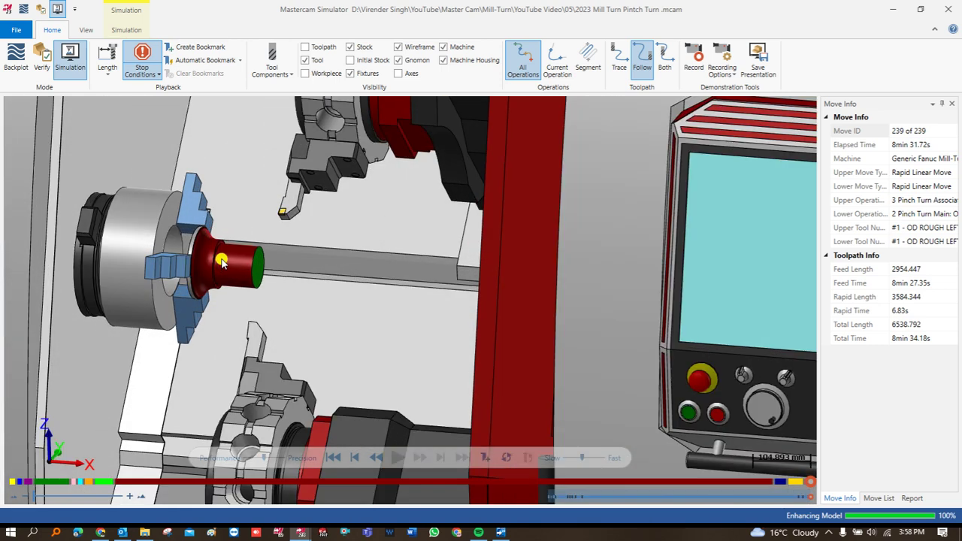
middle_drag(222, 261, 229, 269)
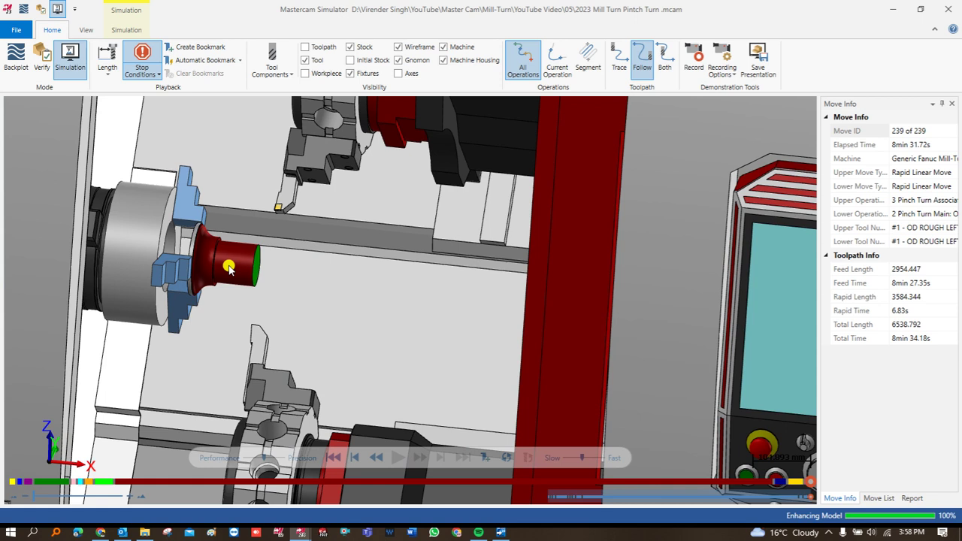
- Return from the simulator and Code Expert to Mastercam and fit both spindle parts in the graphics view
click(890, 9)
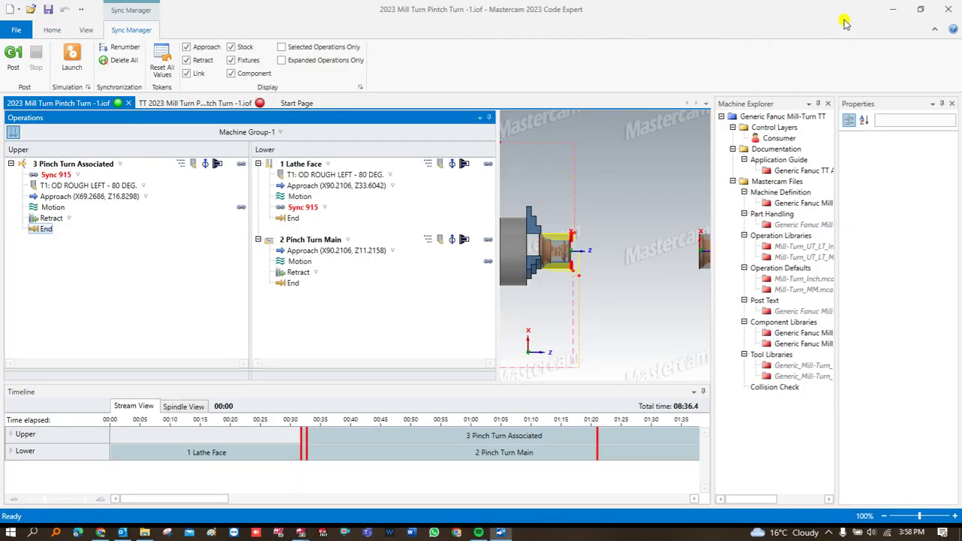
click(887, 9)
right_click(397, 177)
click(424, 236)
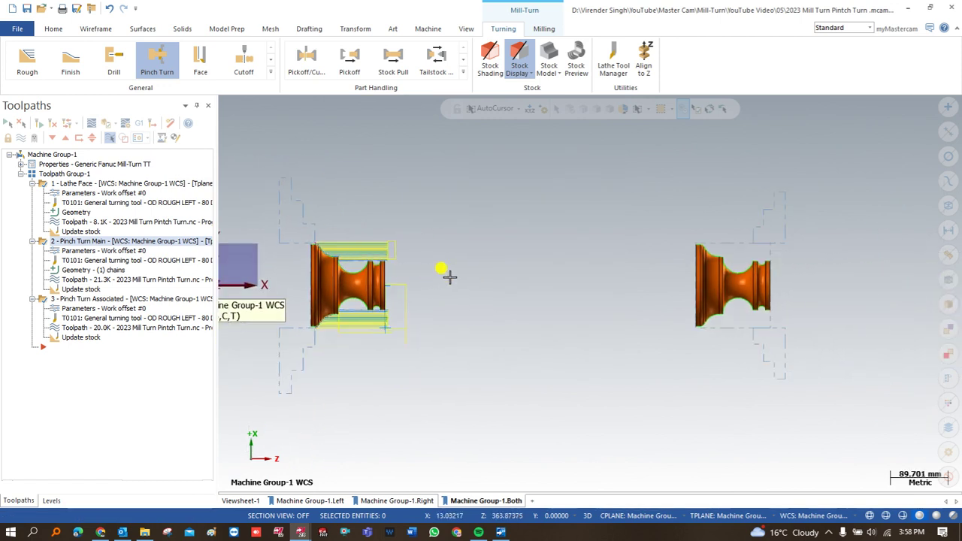